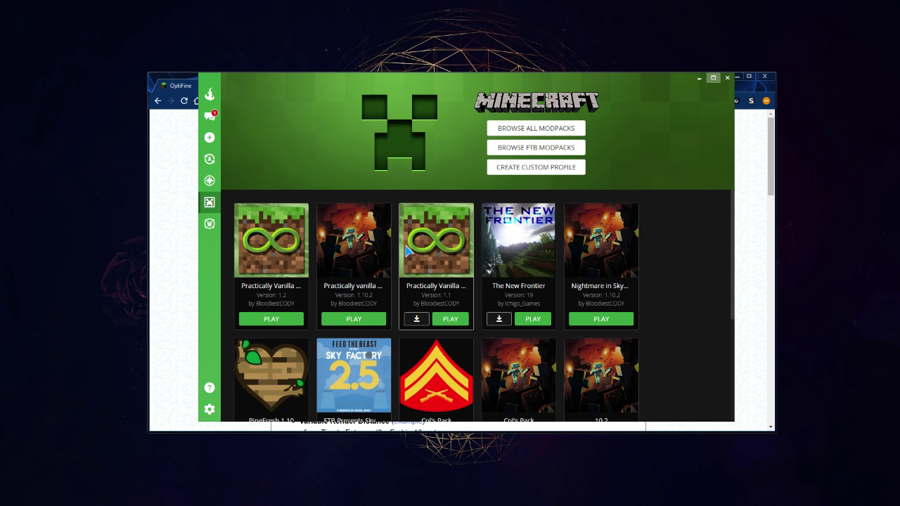
Step: Open the Practically Vanilla 1.10.2 (1) modpack profile and unlock it in its profile options
left_click(274, 255)
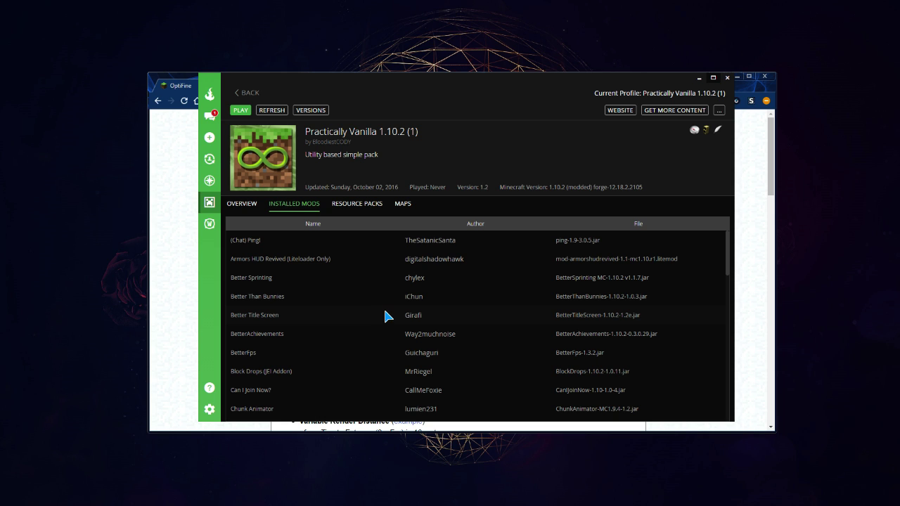
left_click(719, 111)
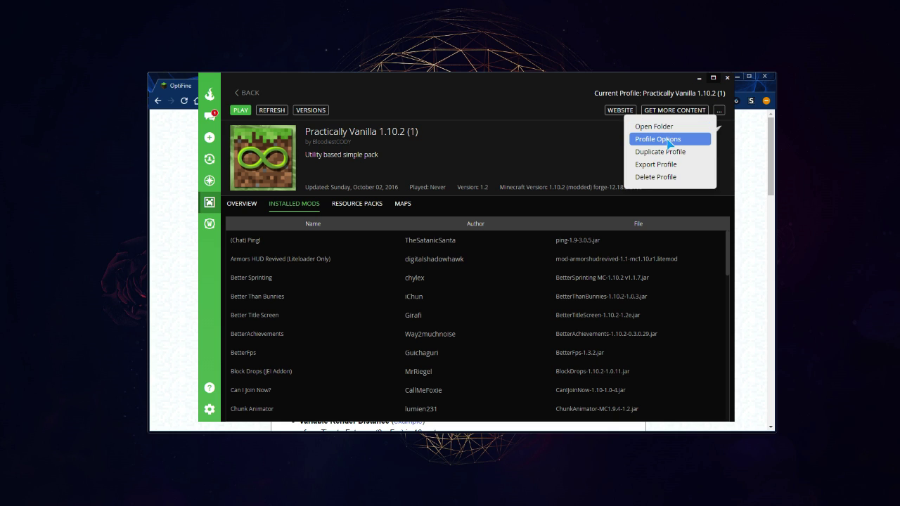
left_click(667, 142)
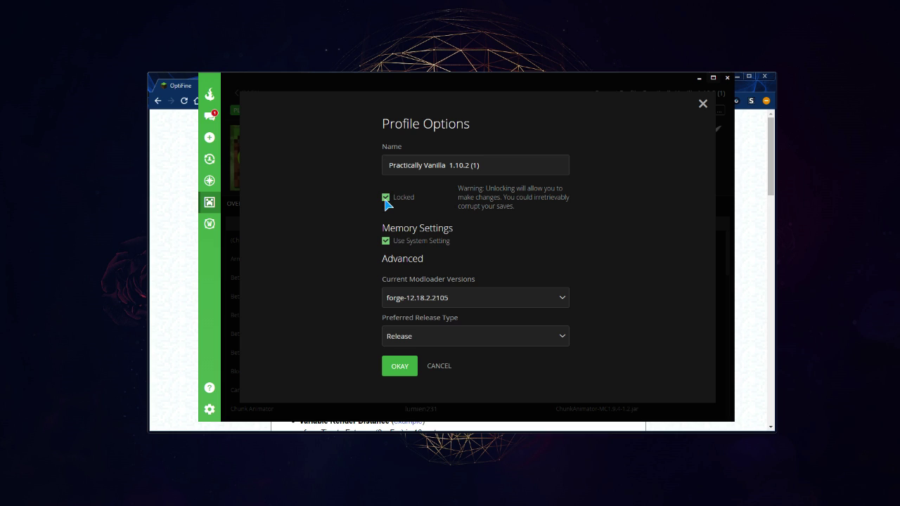
left_click(385, 200)
left_click(399, 366)
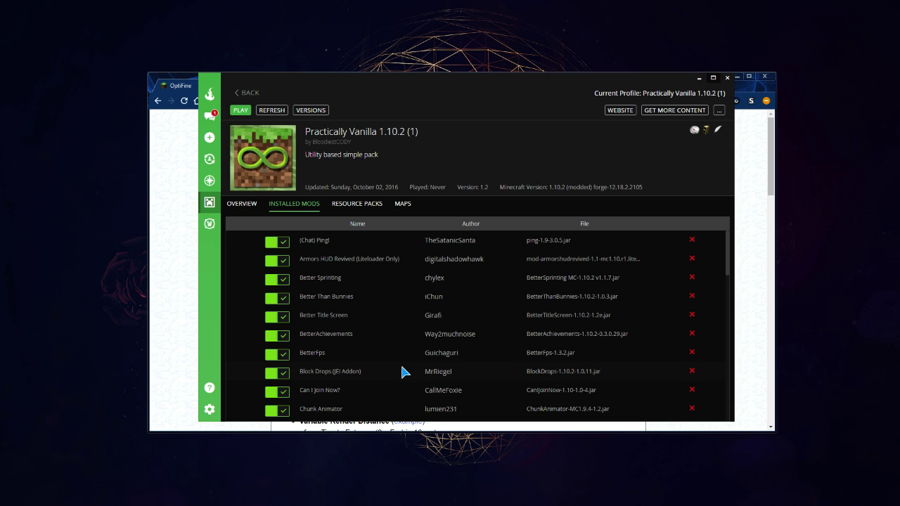
Step: In the browser, download OptiFine 1.10.2 HD U C3 through its mirror link and place the jar on the desktop
left_click_drag(663, 81, 647, 483)
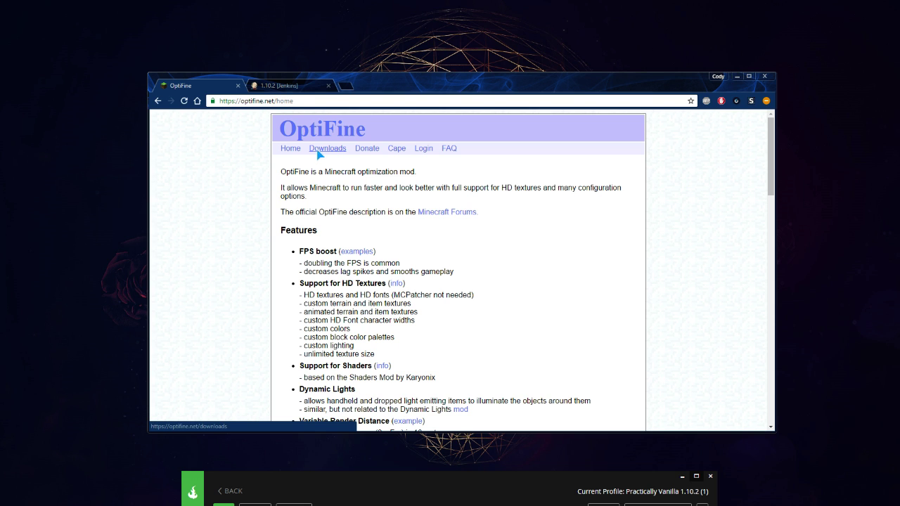
left_click(338, 153)
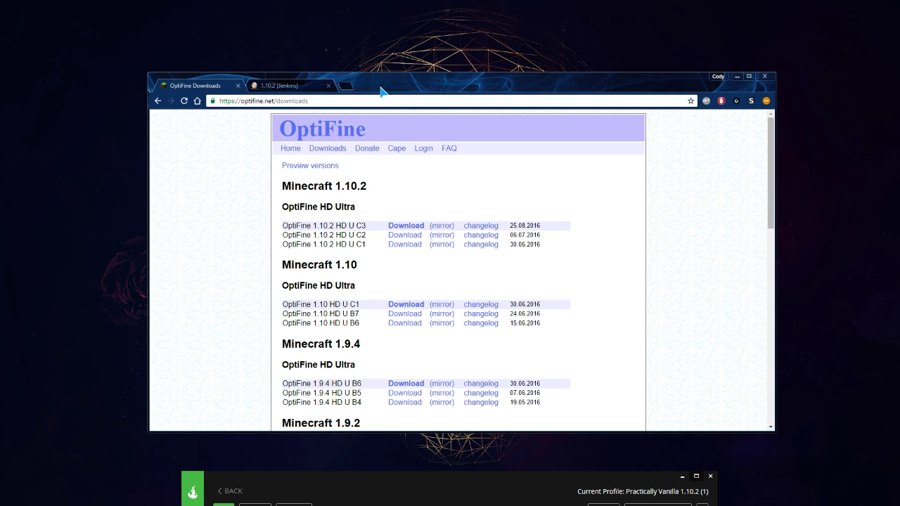
left_click_drag(382, 90, 383, 62)
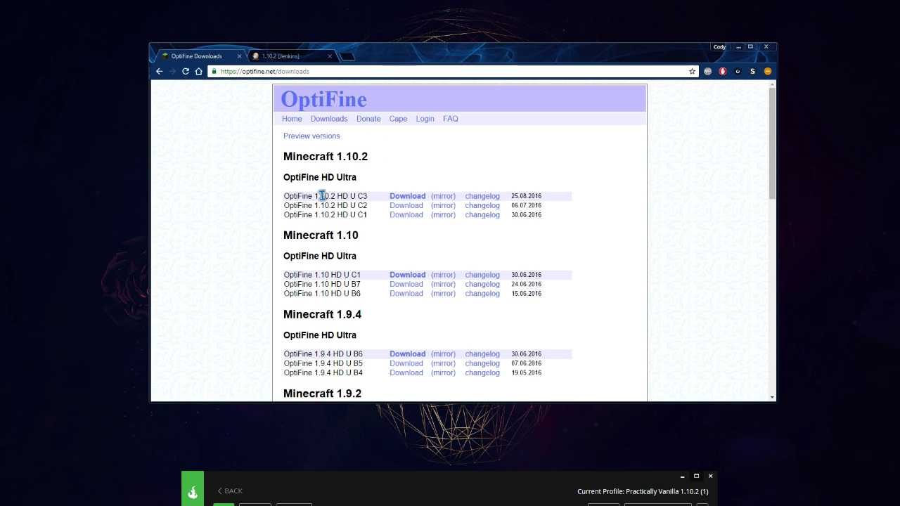
left_click_drag(285, 197, 371, 197)
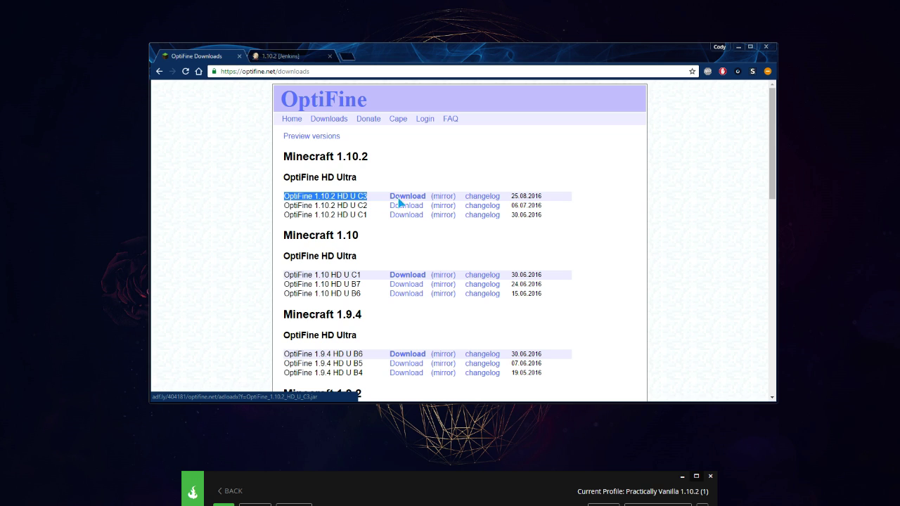
left_click(441, 198)
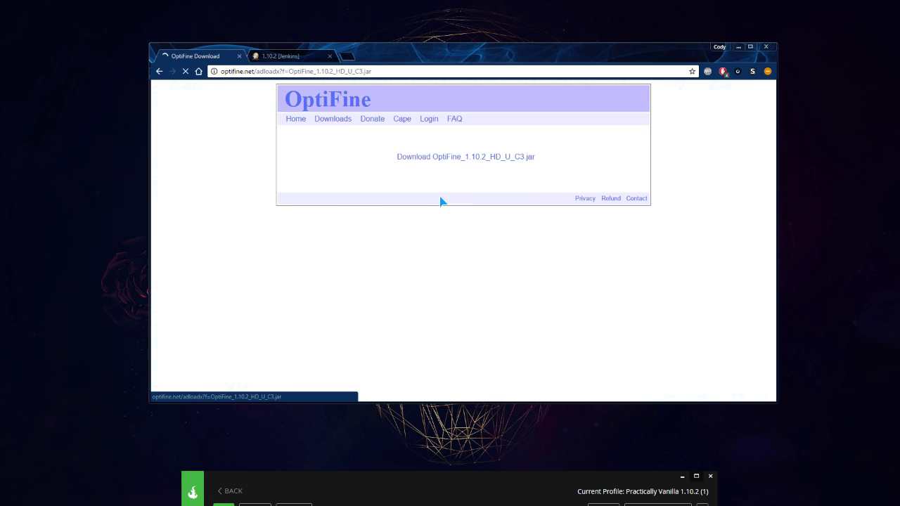
left_click(463, 161)
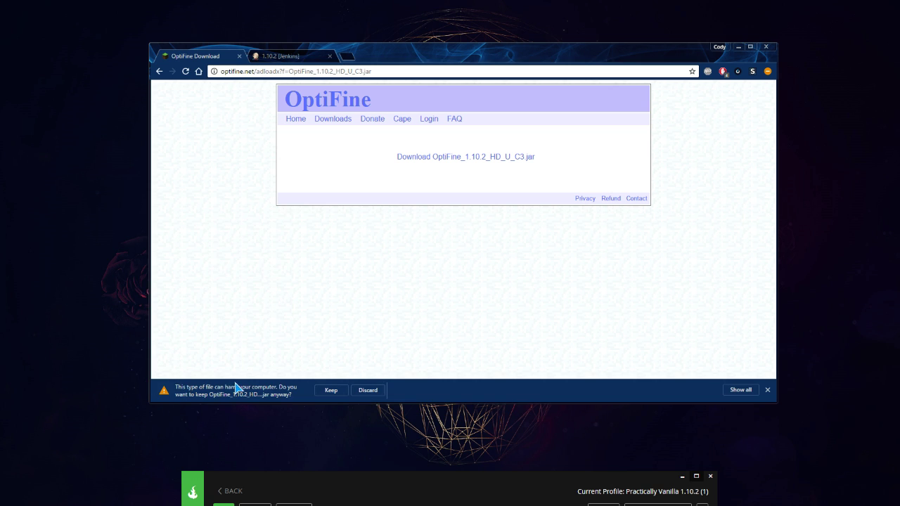
left_click(329, 390)
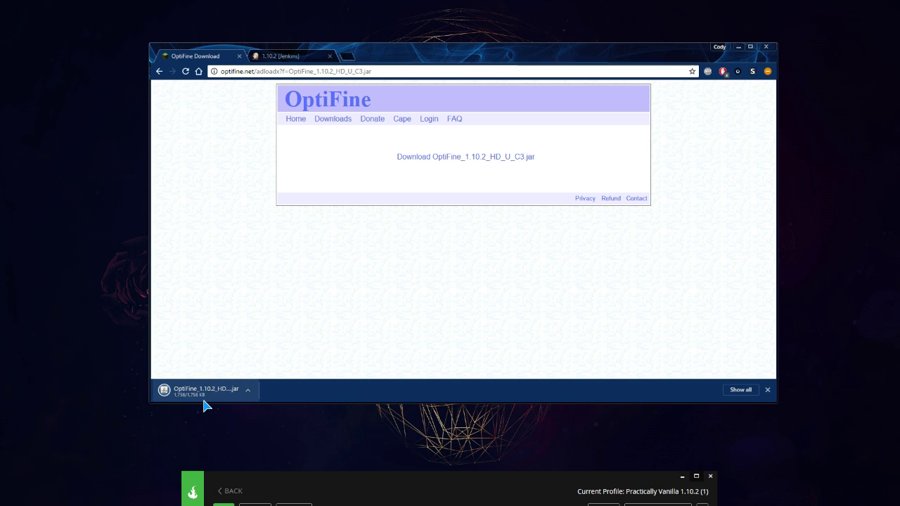
left_click_drag(207, 393, 60, 251)
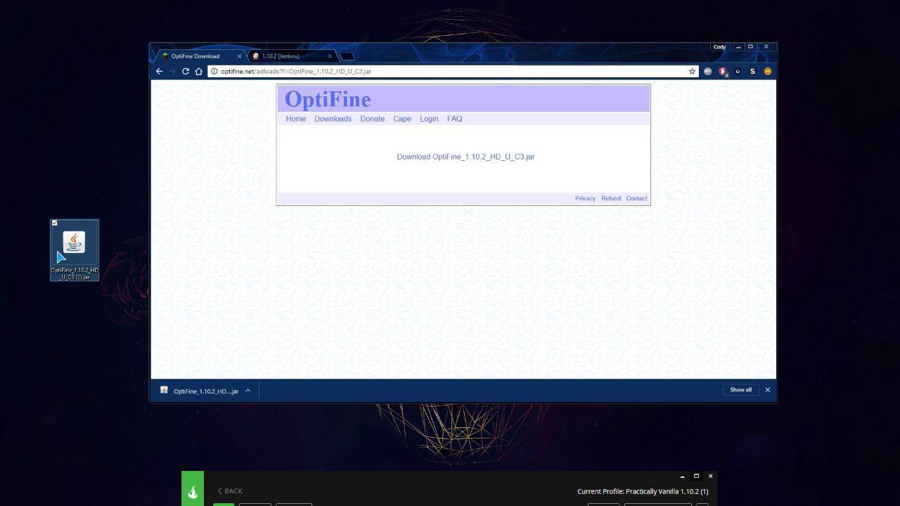
Step: Download liteloader-installer-1.10.2-00-SNAPSHOT.jar from the LiteLoader Jenkins site, place it on the desktop, and close the browser
left_click_drag(360, 473, 362, 408)
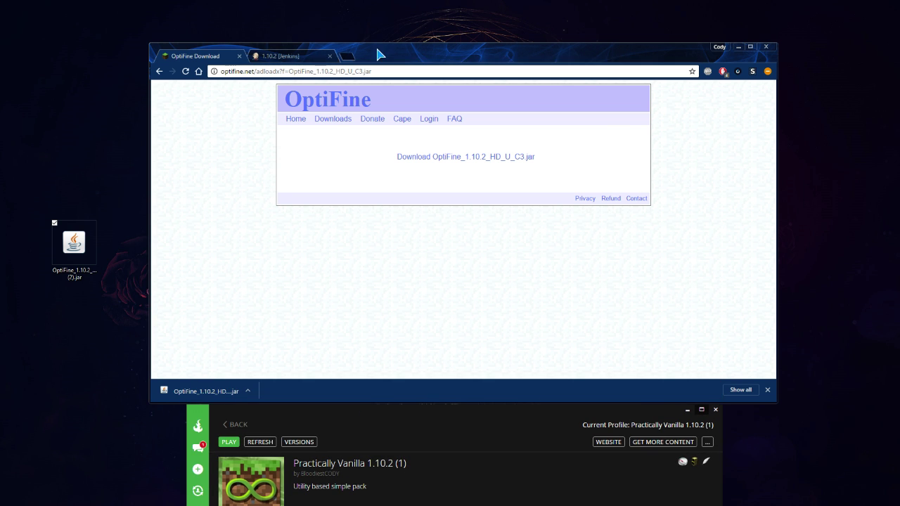
left_click_drag(382, 55, 383, 28)
left_click(286, 30)
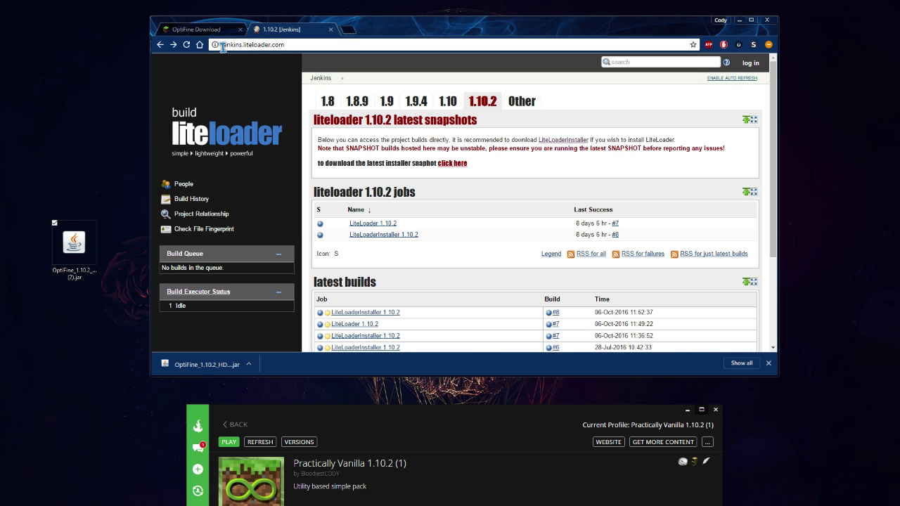
left_click(224, 137)
scroll(416, 181, "down", 1)
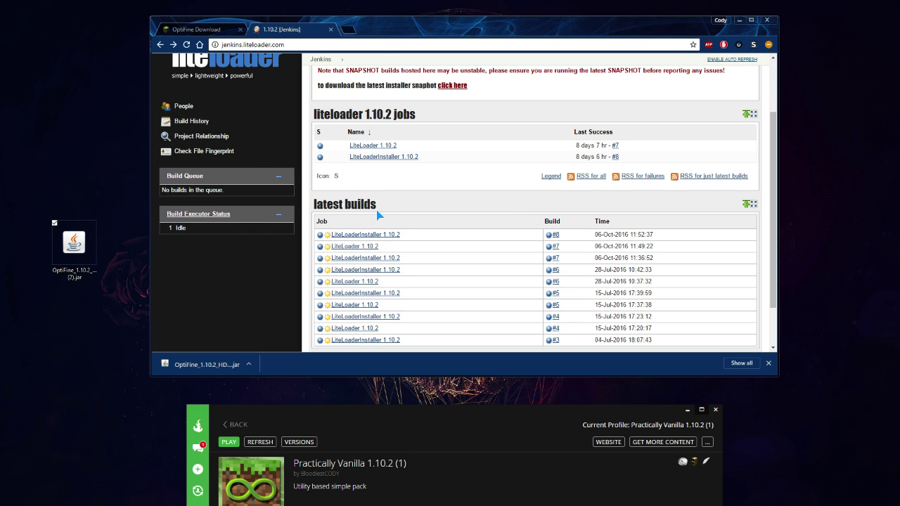
left_click(355, 237)
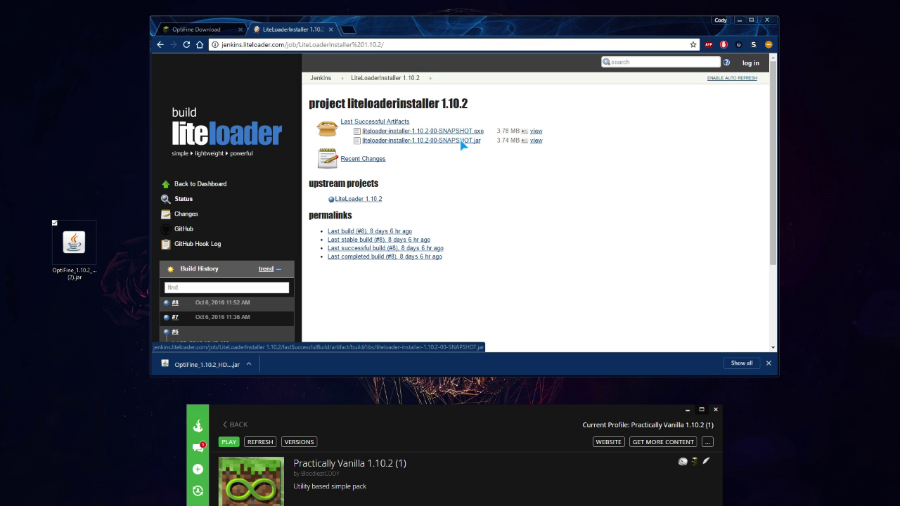
left_click(461, 141)
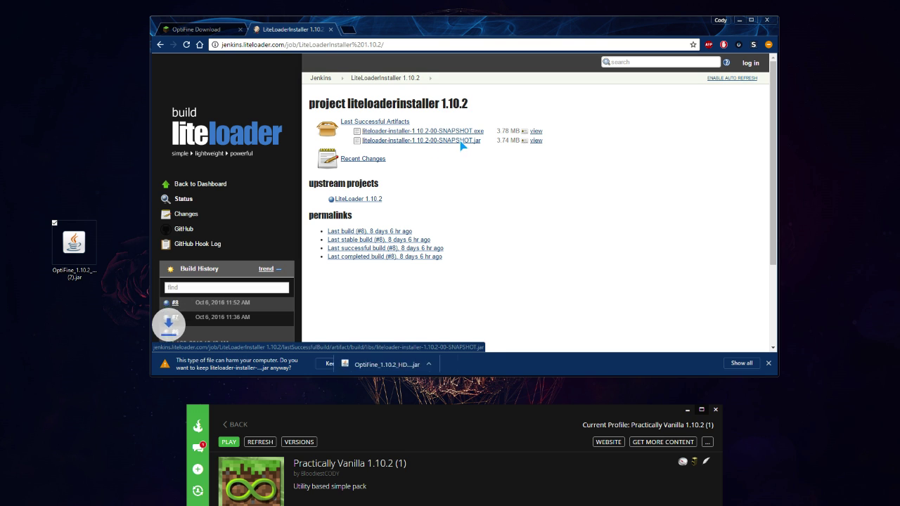
left_click(324, 364)
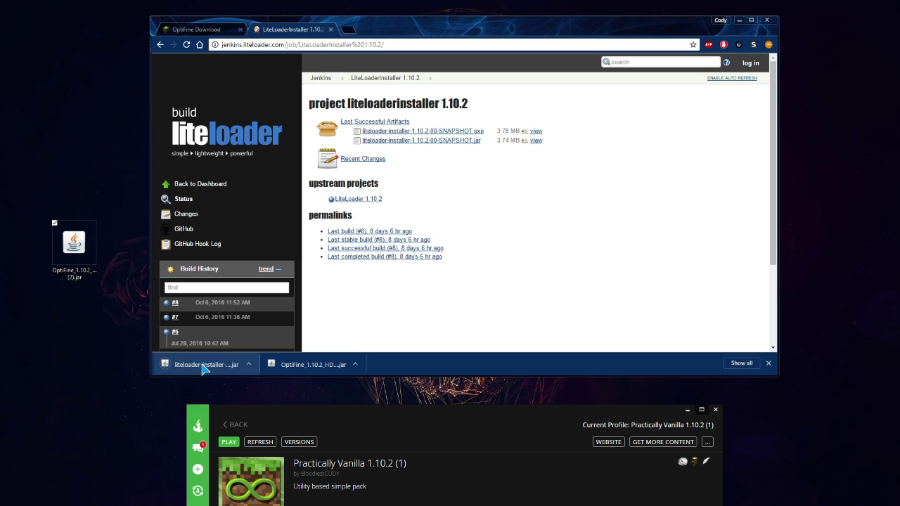
left_click_drag(204, 365, 53, 327)
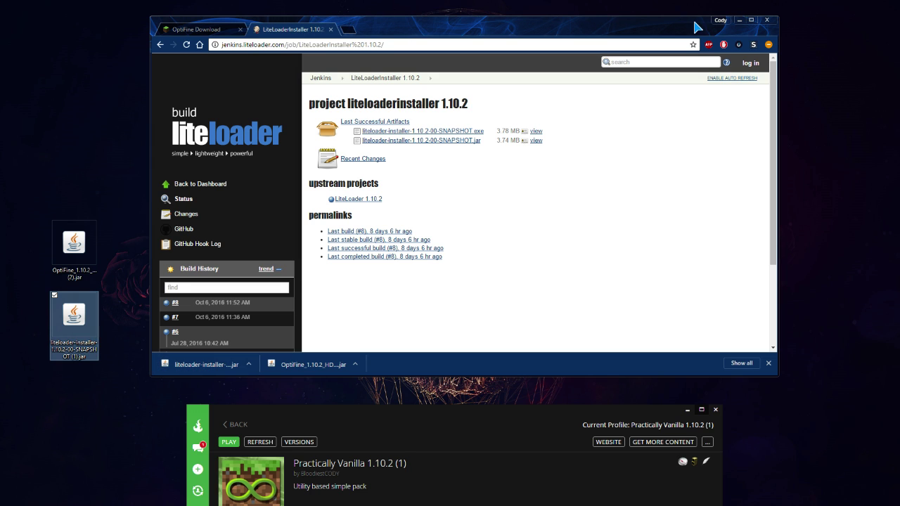
left_click(765, 22)
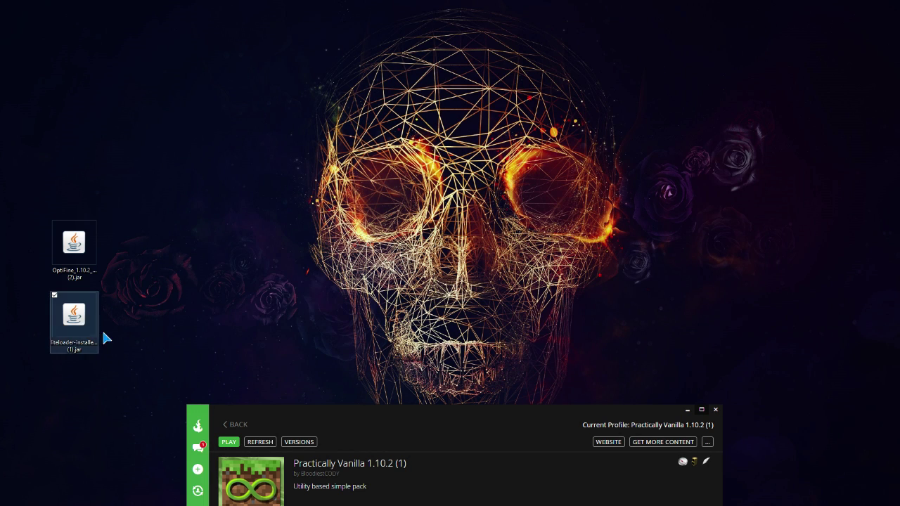
Step: Extract liteloader-1.10.2-SNAPSHOT-release.jar from the LiteLoader installer to the desktop with 7-Zip, and delete the installer jar
left_click_drag(349, 411, 443, 76)
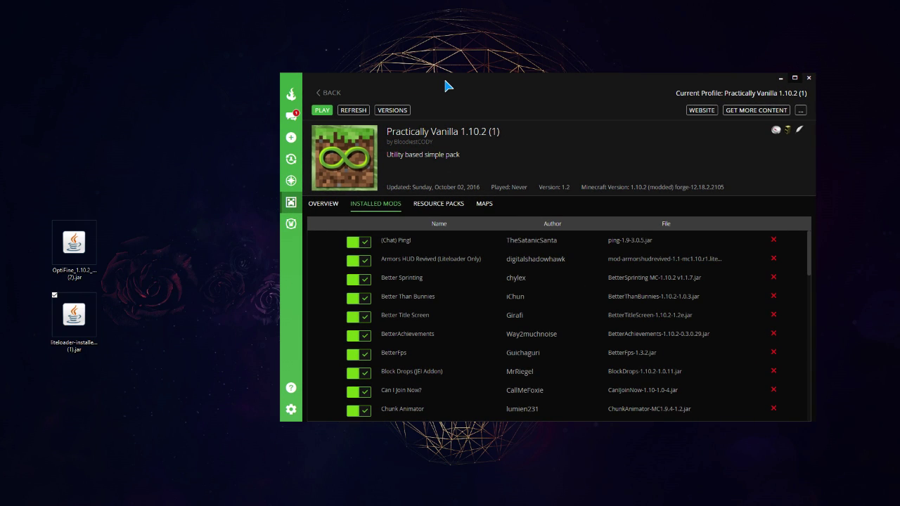
left_click(74, 321)
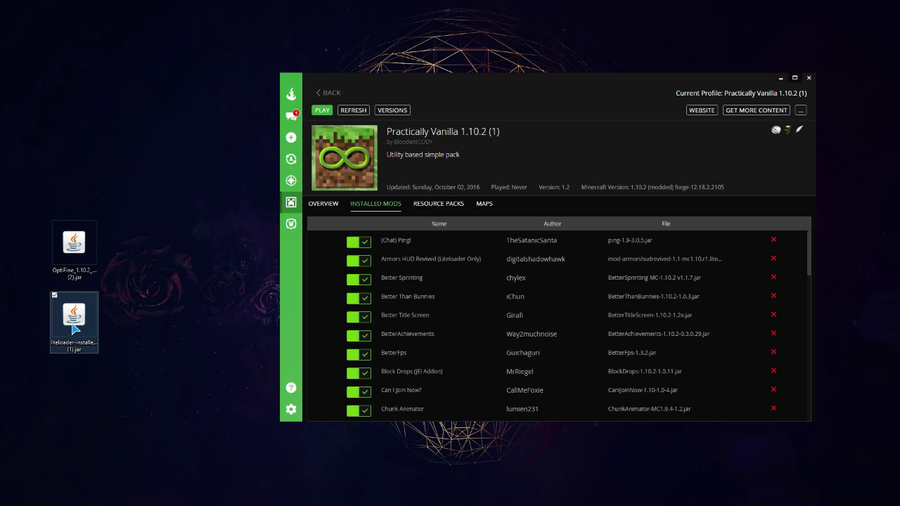
right_click(74, 321)
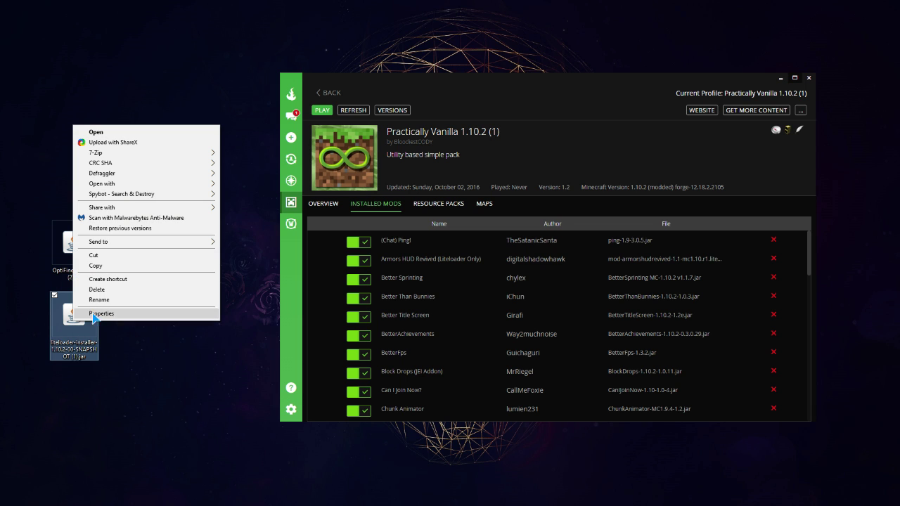
mouse_move(111, 185)
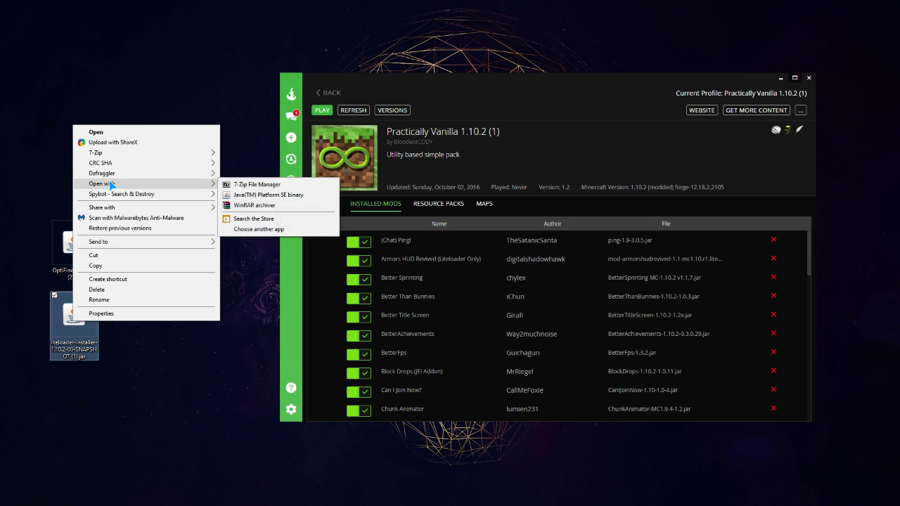
left_click(252, 186)
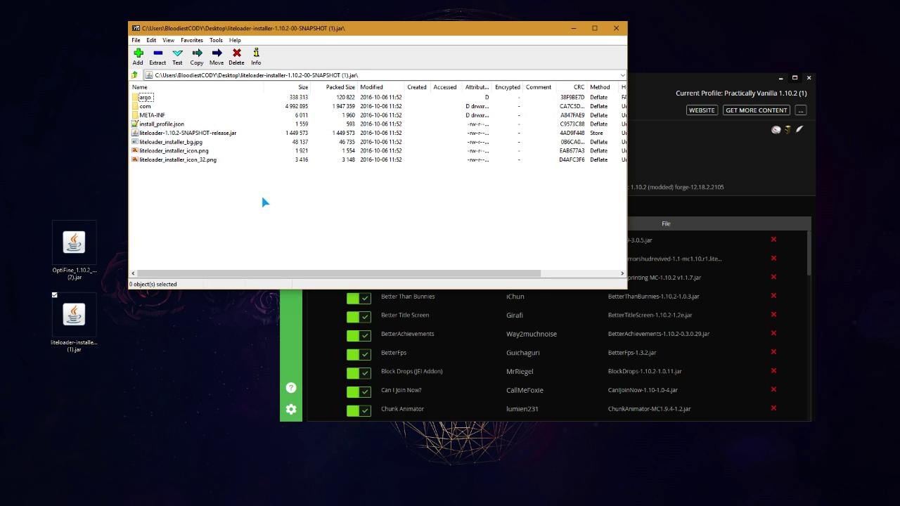
left_click(152, 135)
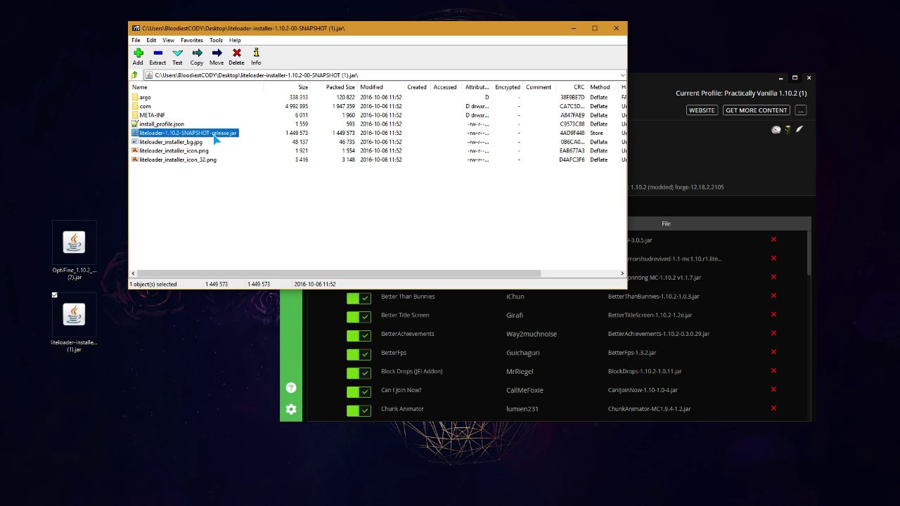
left_click_drag(214, 139, 96, 139)
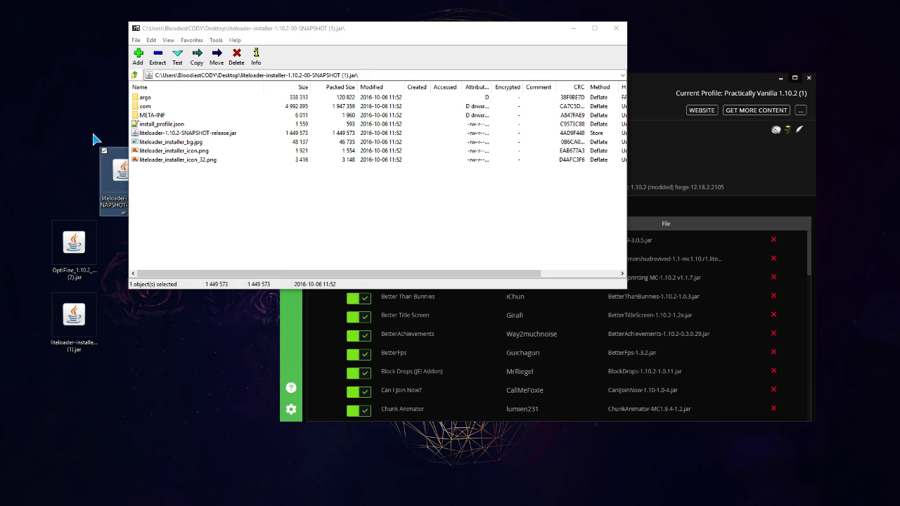
left_click(616, 28)
left_click(74, 316)
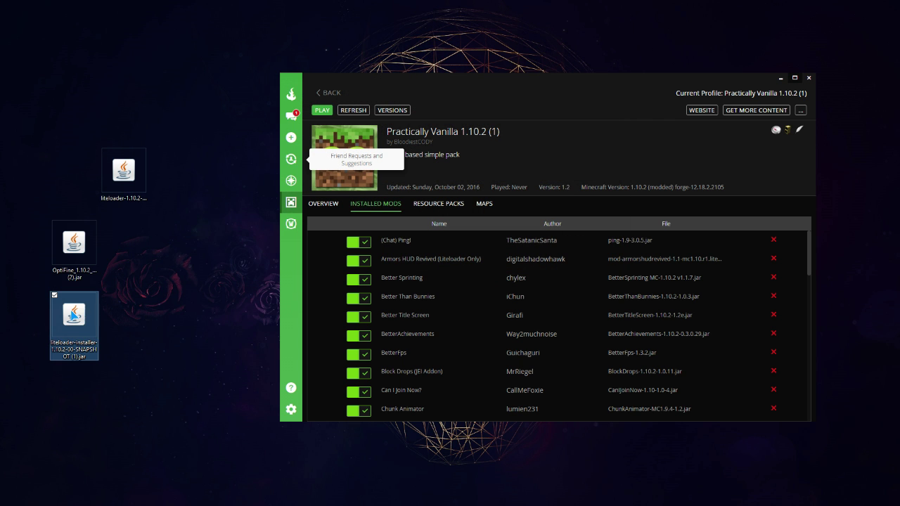
left_click_drag(138, 182, 86, 316)
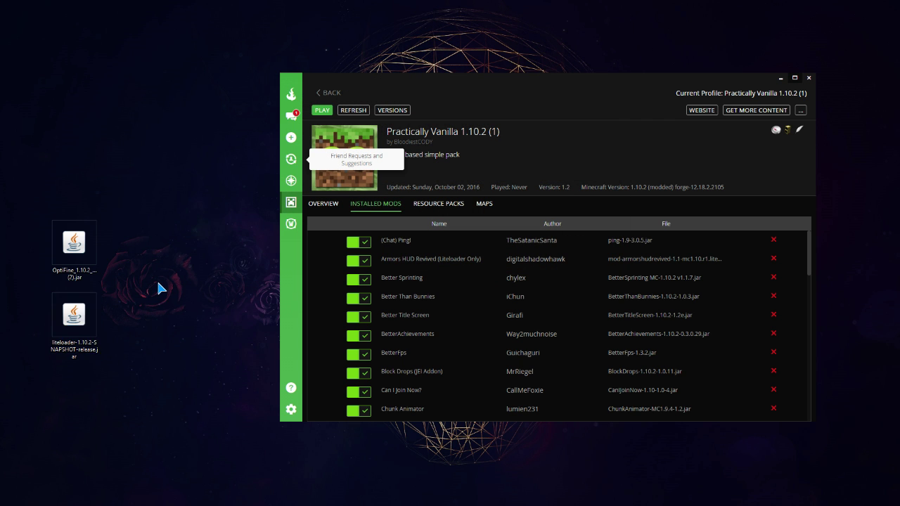
Step: Open the Practically Vanilla profile's folder in File Explorer and move the OptiFine and LiteLoader jars closer to it on the desktop
left_click(801, 111)
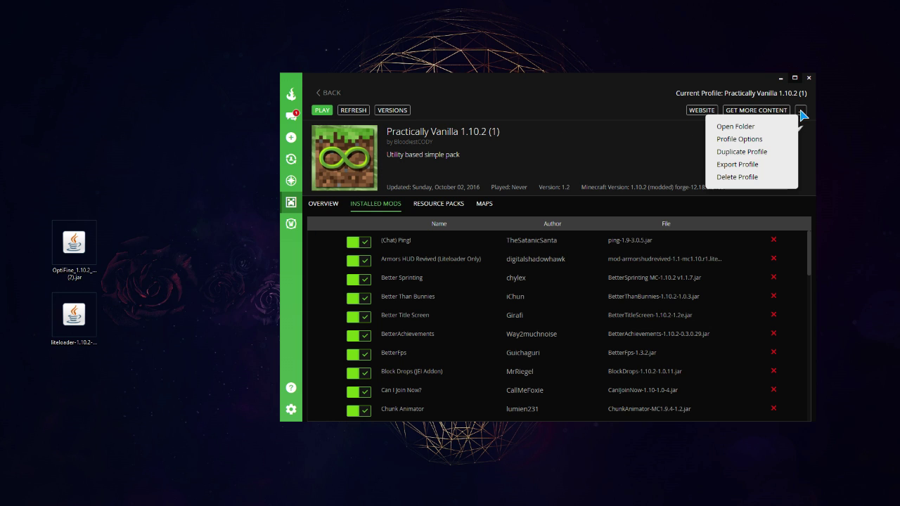
left_click(736, 128)
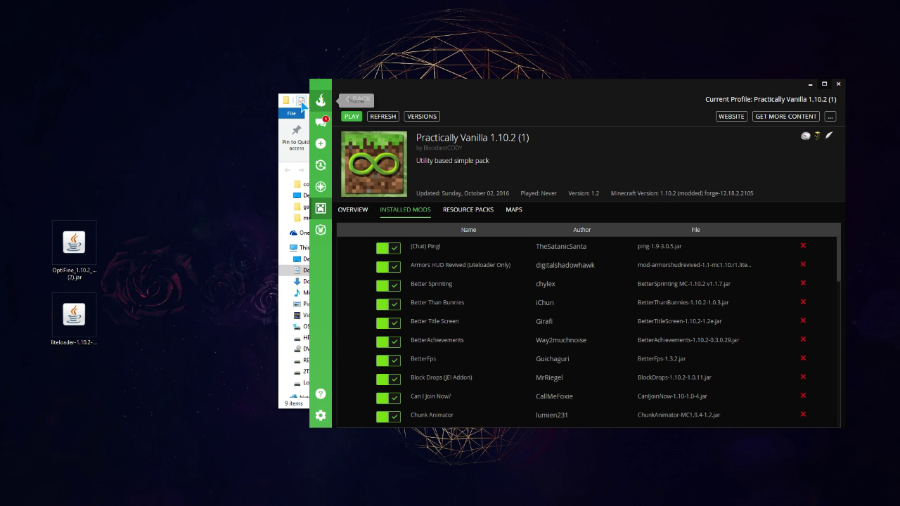
left_click(280, 163)
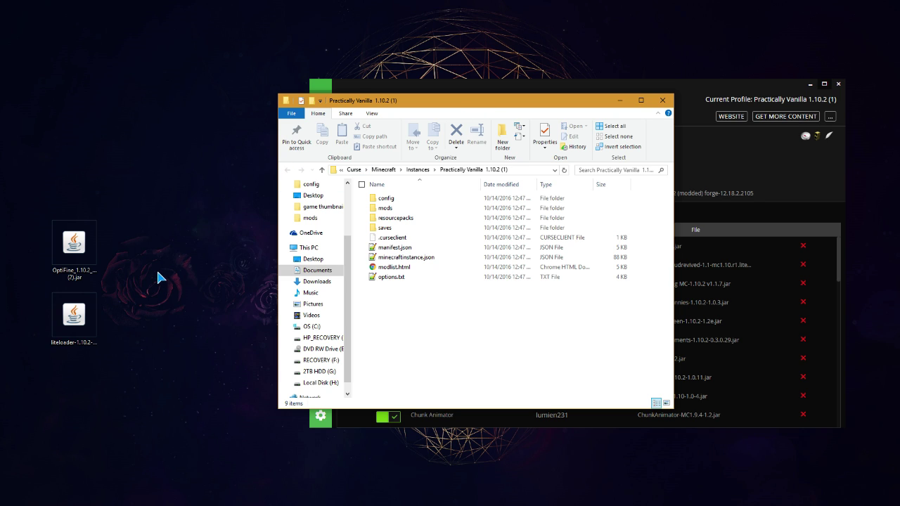
left_click_drag(76, 246, 126, 246)
left_click_drag(72, 316, 137, 317)
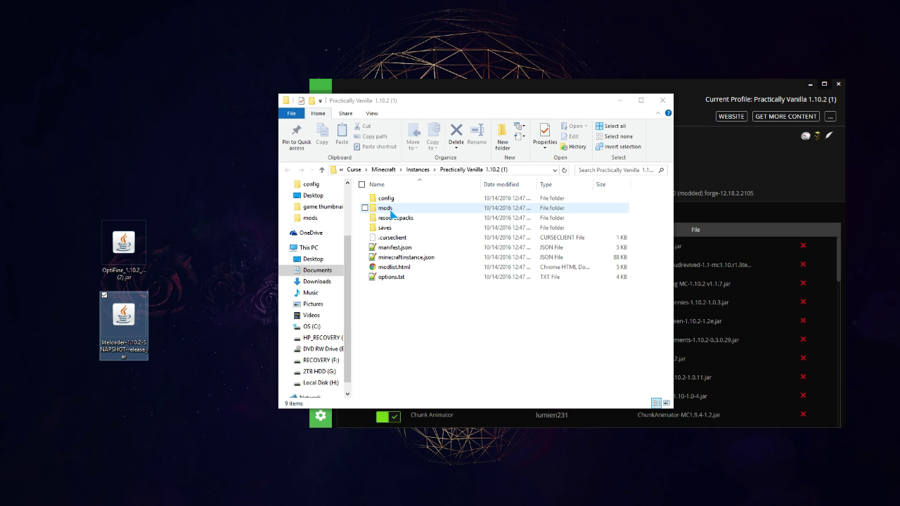
Step: Open the profile's mods folder and point out the two LITEMOD files, mod-armorshudrevived and mod-popenchanttagsrevived
double_click(386, 208)
scroll(432, 315, "down", 6)
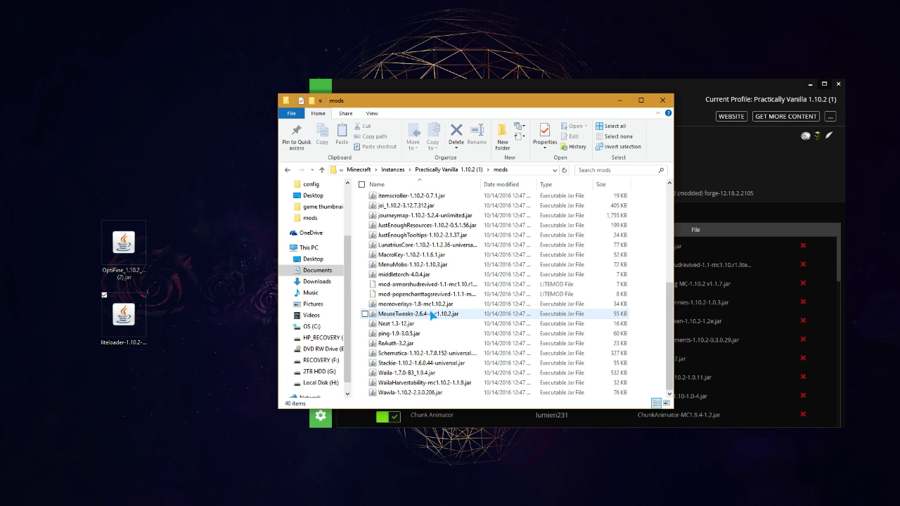
left_click(365, 284)
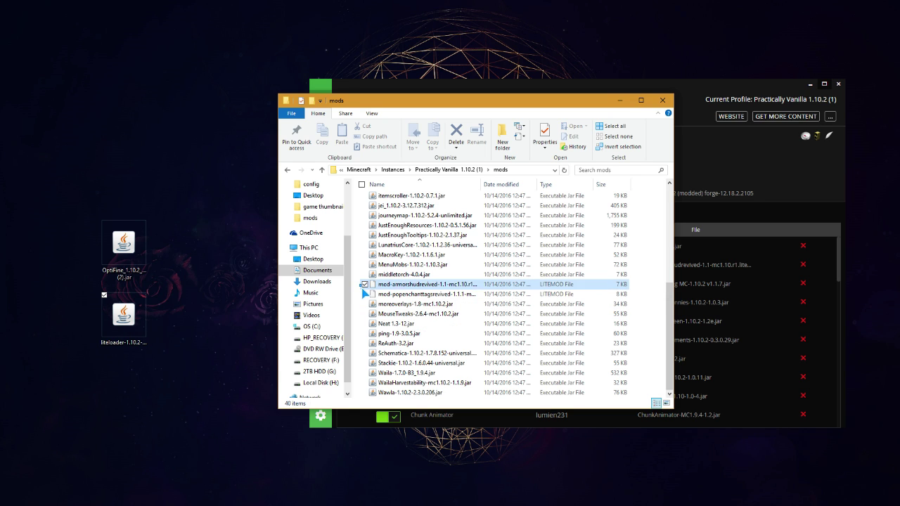
left_click(364, 294)
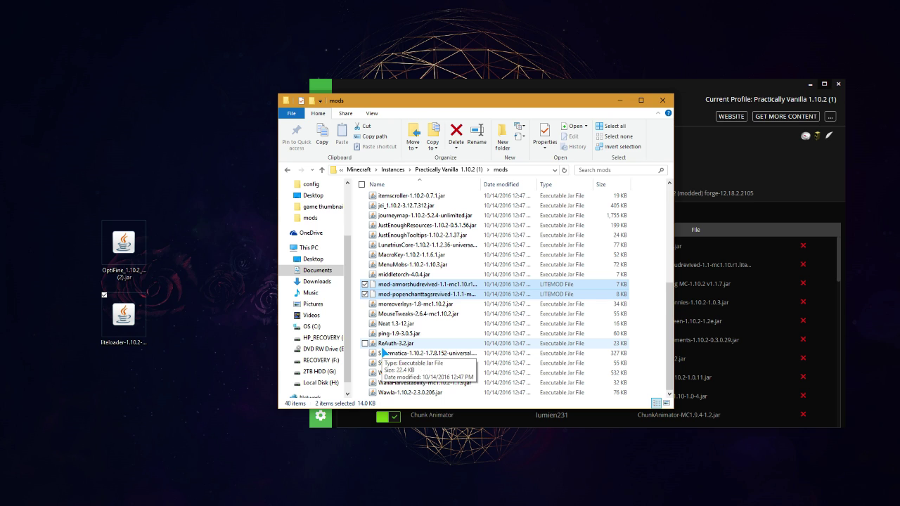
left_click(395, 294)
left_click(224, 280)
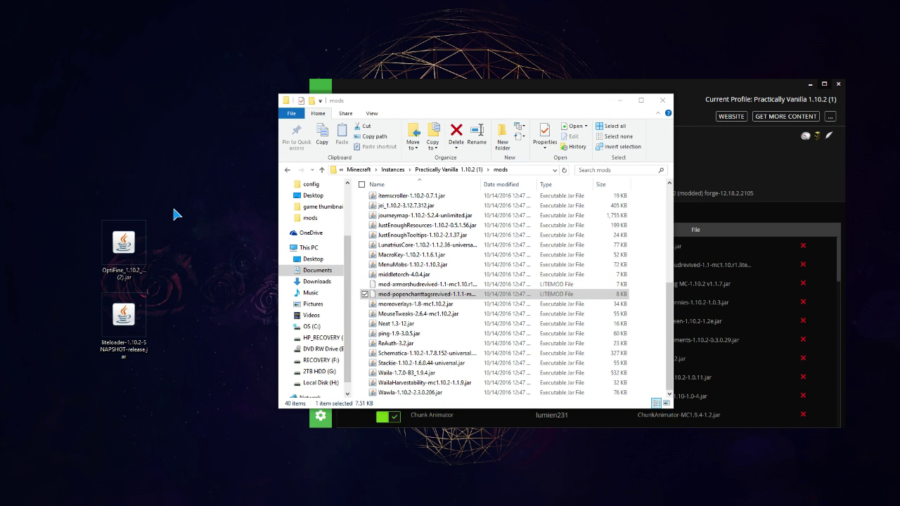
Step: Move the OptiFine and LiteLoader jars from the desktop into the mods folder, refresh the file listing, and close File Explorer
left_click_drag(173, 219, 100, 360)
left_click_drag(125, 318, 646, 310)
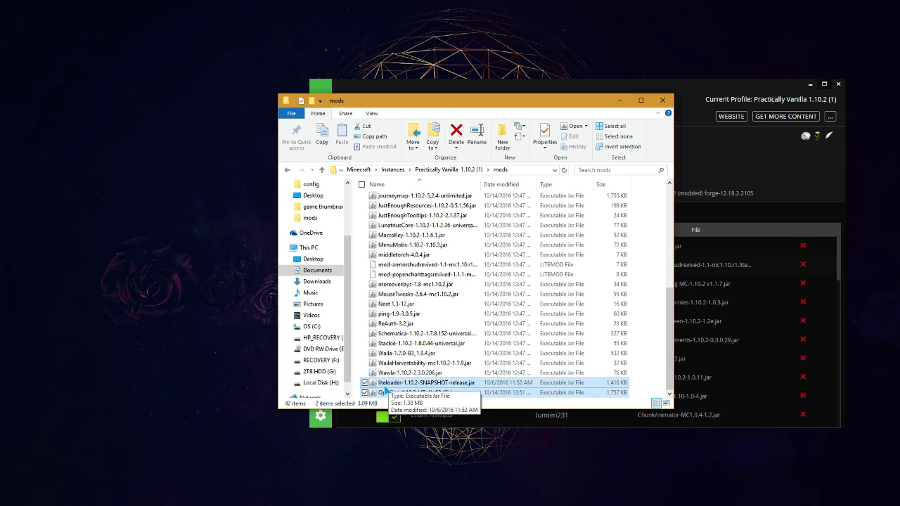
right_click(651, 324)
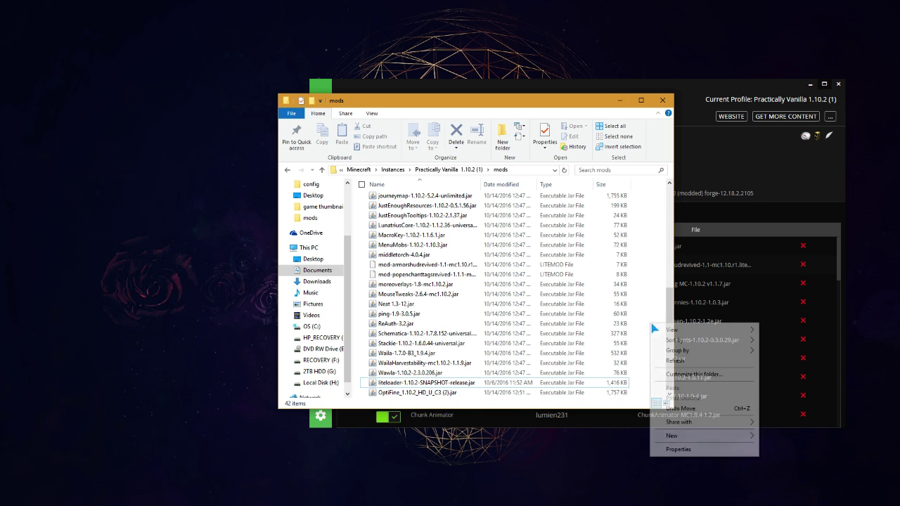
left_click(675, 361)
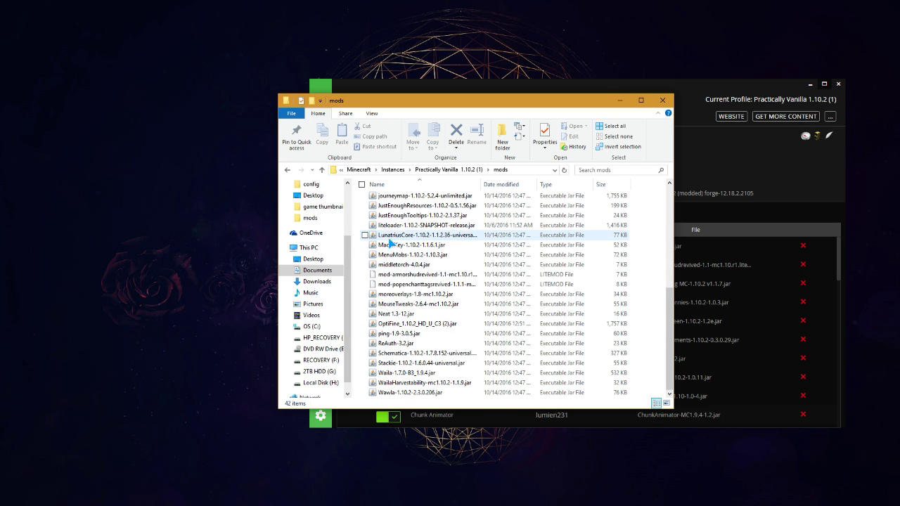
left_click(661, 101)
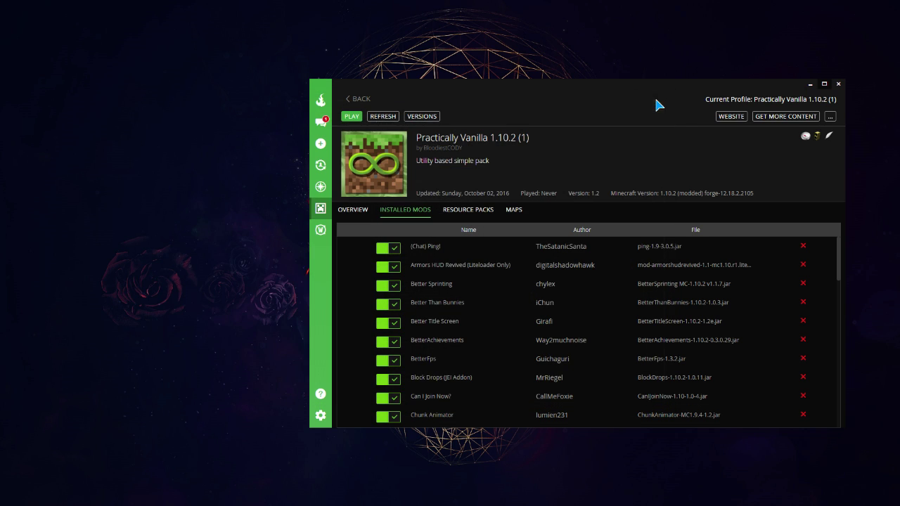
Step: Refresh the Practically Vanilla profile in Curse and check its installed mods for the liteloader and OptiFine entries
left_click_drag(630, 94, 577, 96)
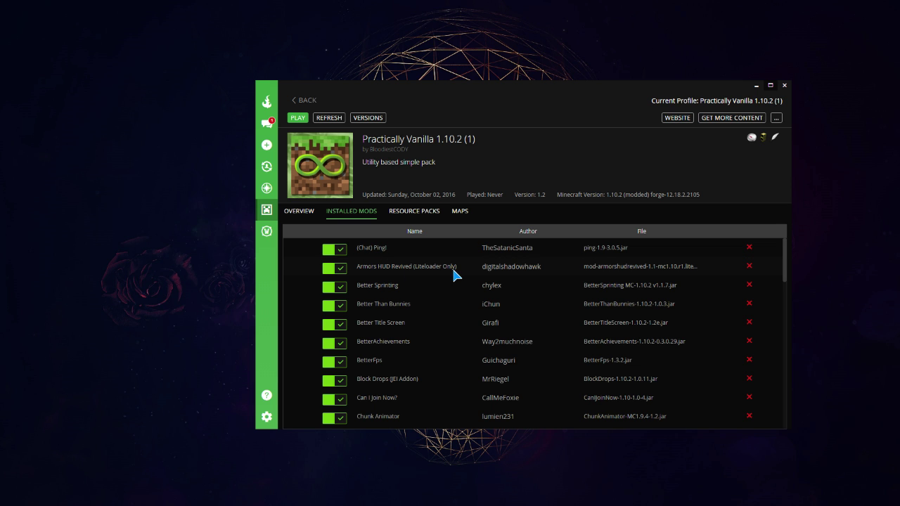
left_click_drag(783, 254, 780, 351)
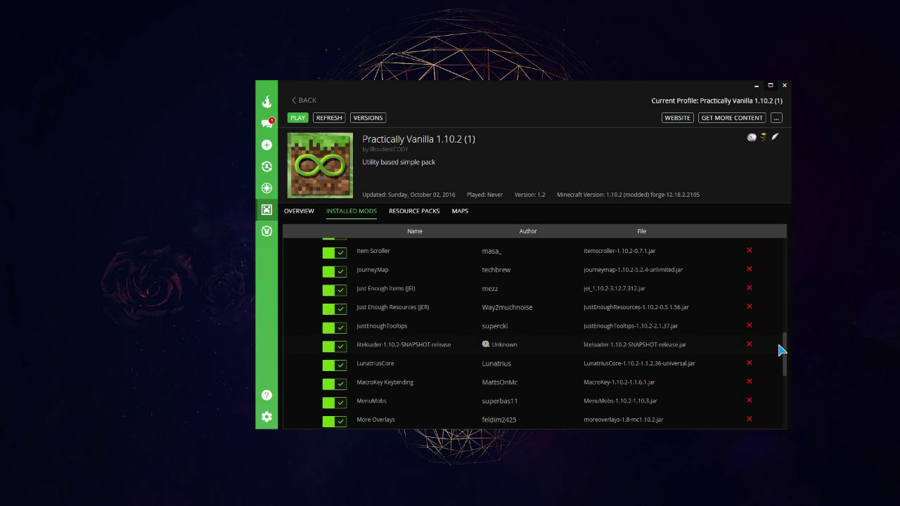
left_click_drag(787, 349, 777, 402)
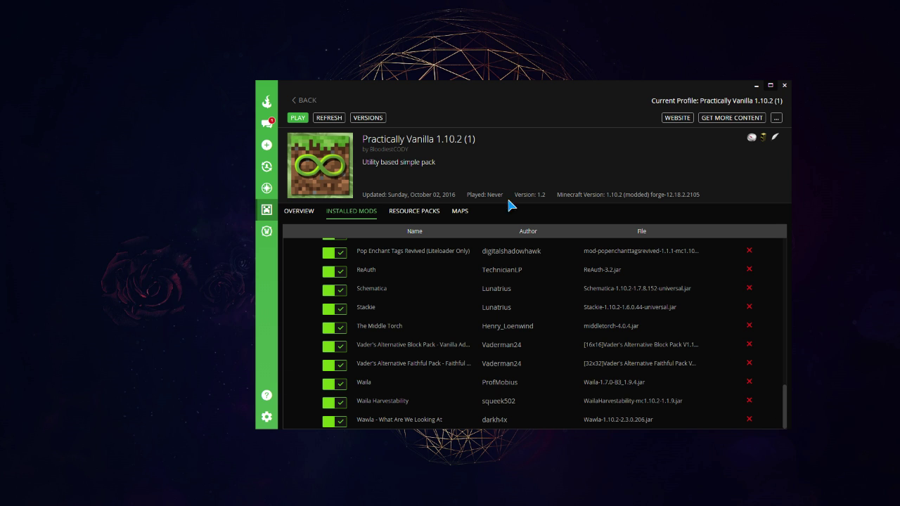
left_click(336, 118)
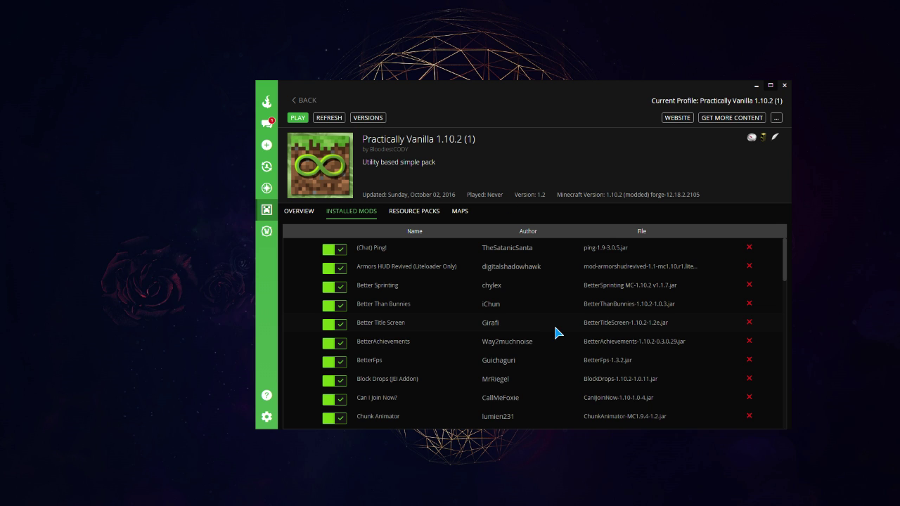
scroll(558, 328, "down", 10)
scroll(562, 334, "up", 3)
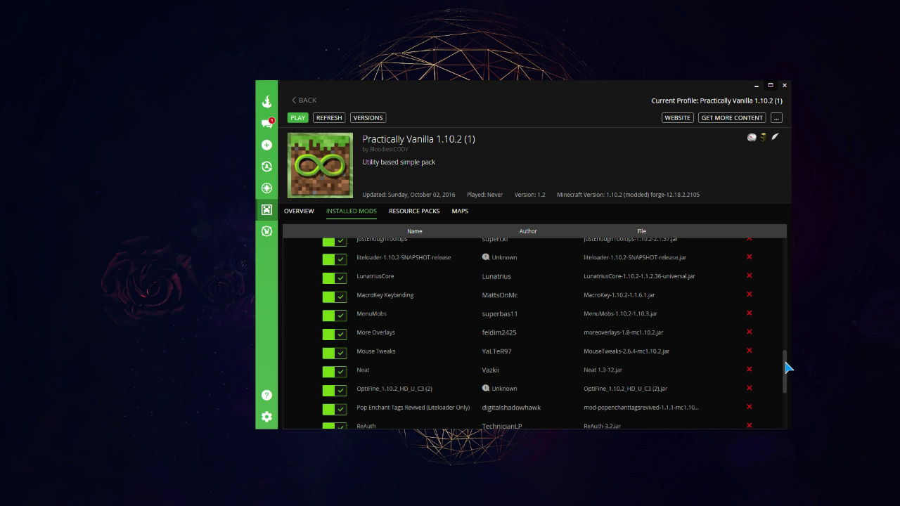
left_click_drag(787, 368, 790, 409)
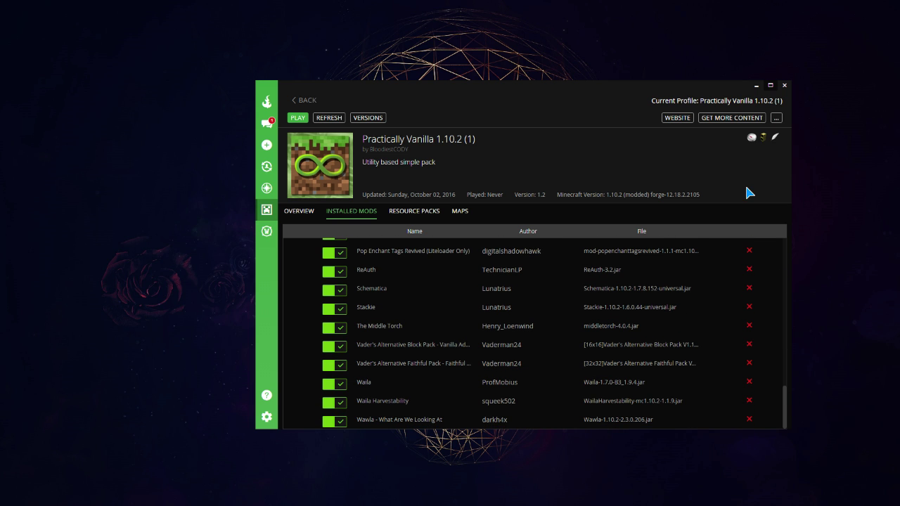
Step: Launch the Practically Vanilla profile through the Minecraft Launcher and bring the game's title screen into focus
left_click(297, 118)
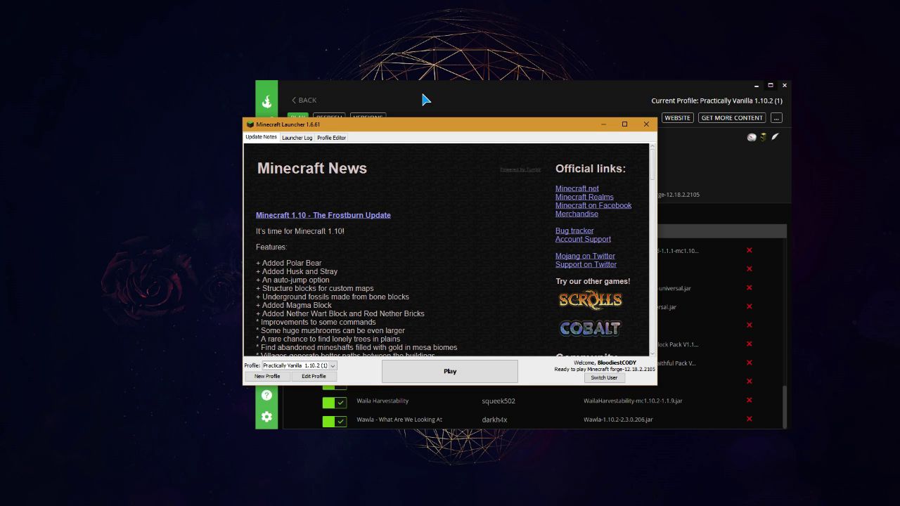
left_click(462, 367)
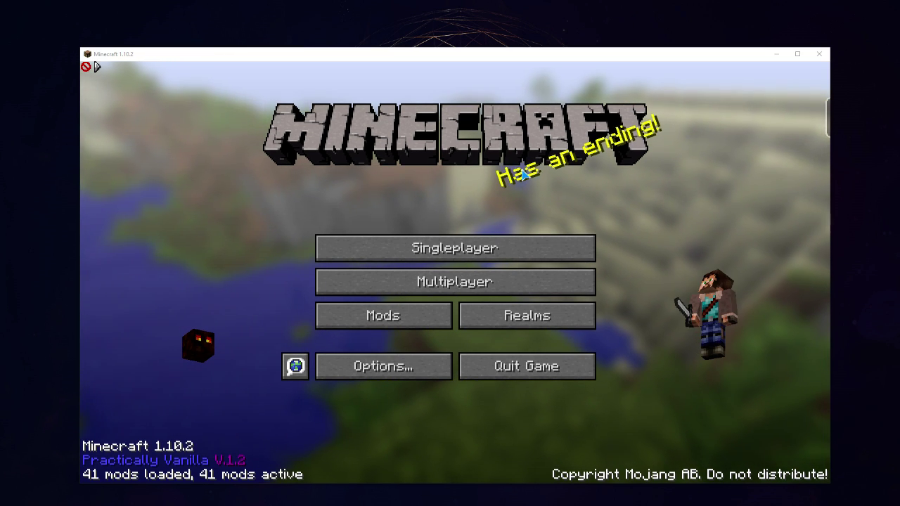
left_click(525, 174)
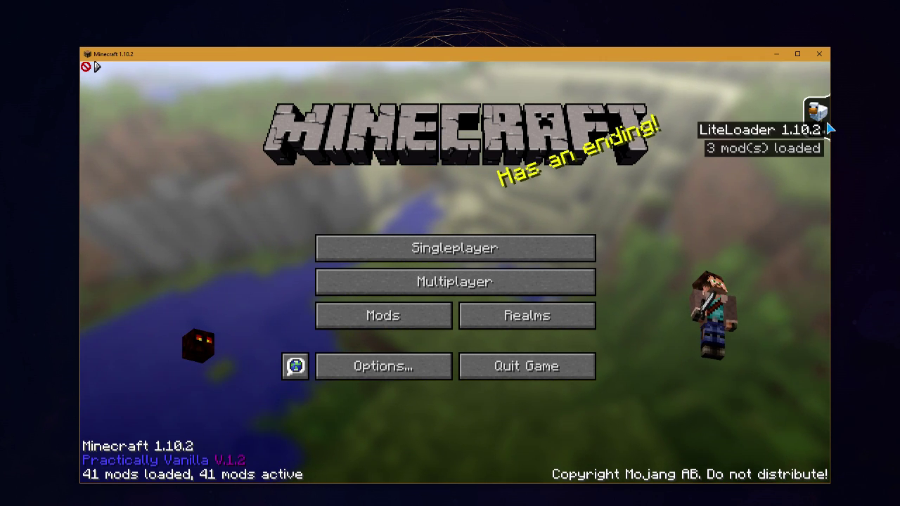
Step: In the LiteLoader panel on the title screen, disable the Mouse Tweaks mod and close the panel
left_click(819, 116)
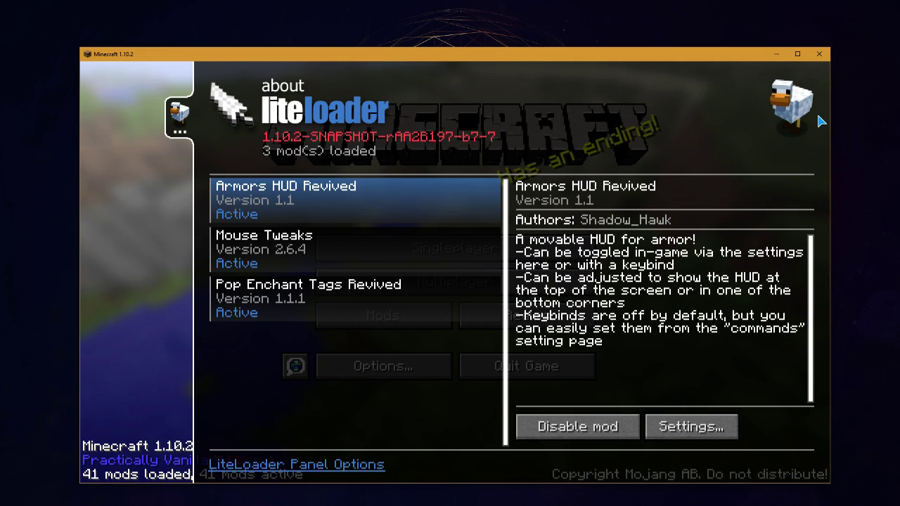
left_click(264, 251)
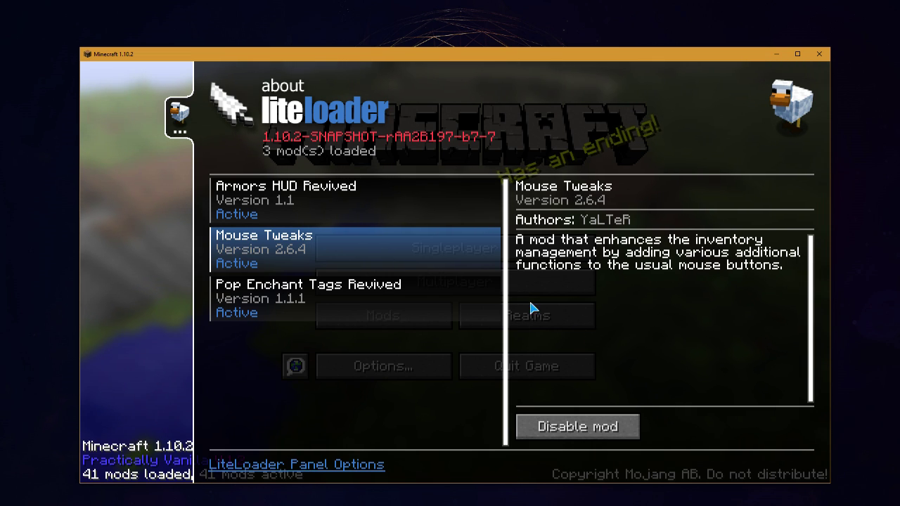
left_click(591, 427)
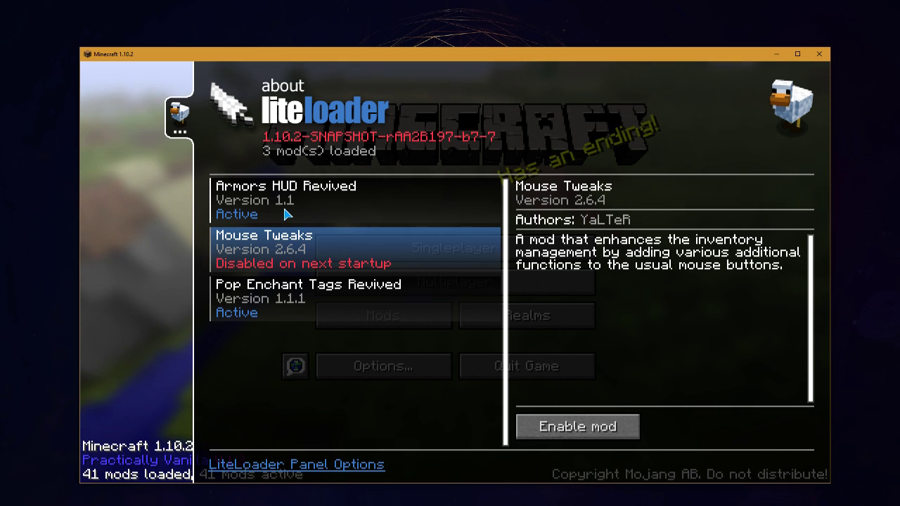
left_click(178, 125)
Step: Create a new creative singleplayer world named "world 1" and switch the game to full screen
left_click(449, 250)
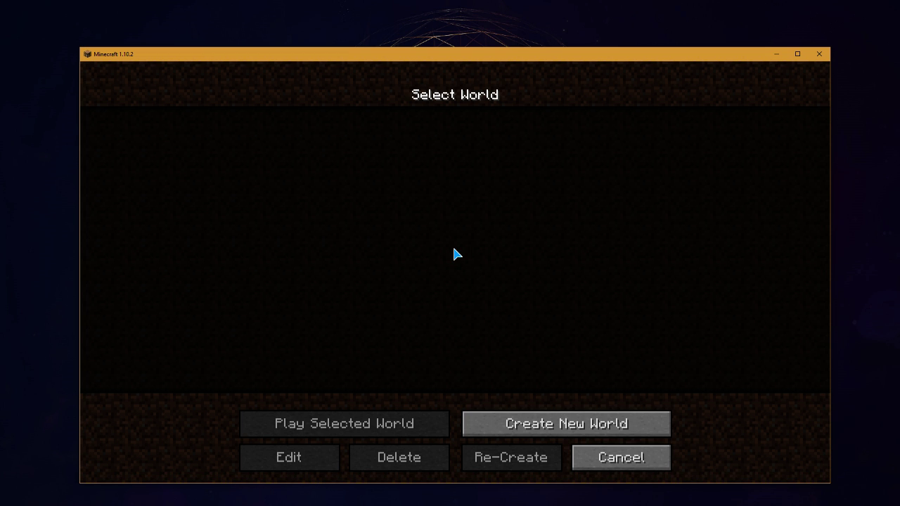
left_click(502, 426)
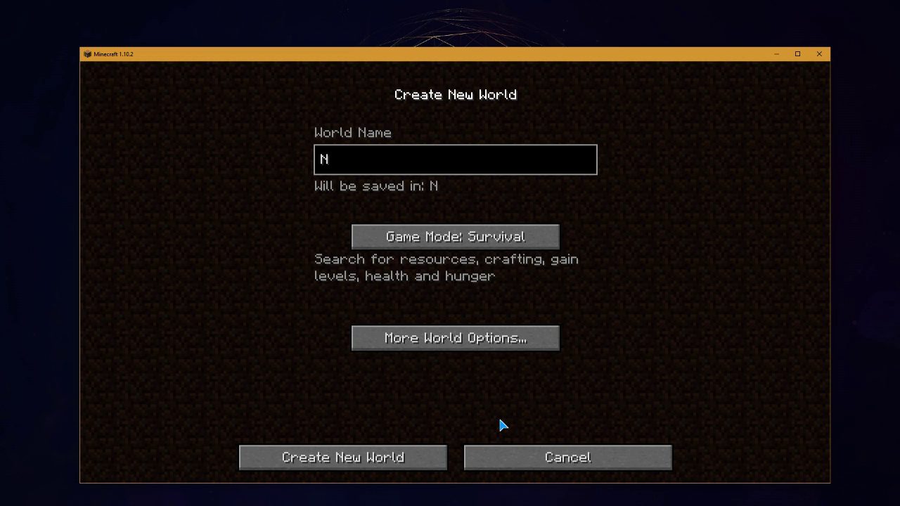
key("BackSpace")
key("BackSpace")
key("BackSpace")
type("world 1")
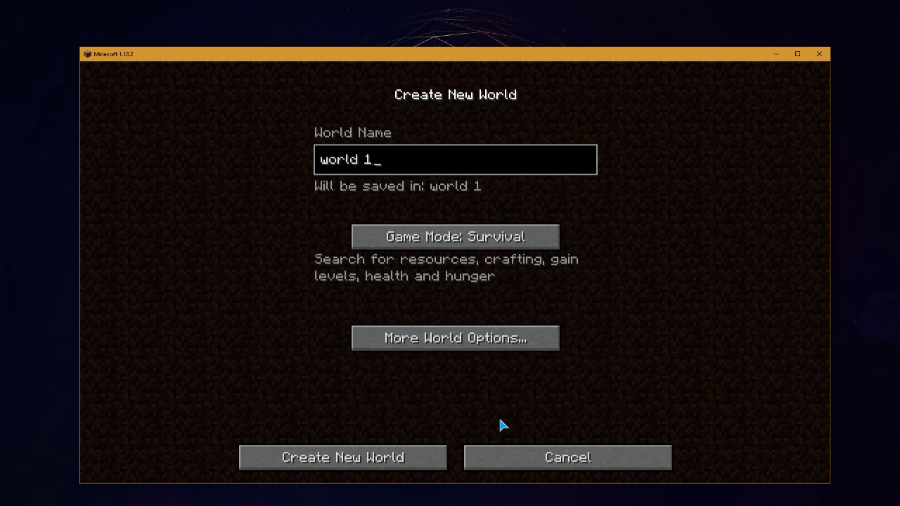
left_click(460, 338)
left_click(516, 290)
left_click(415, 287)
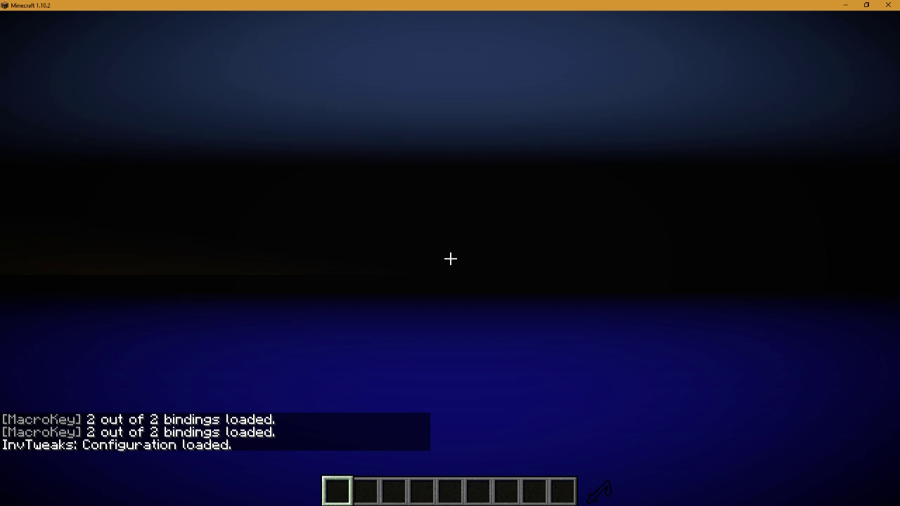
key("F11")
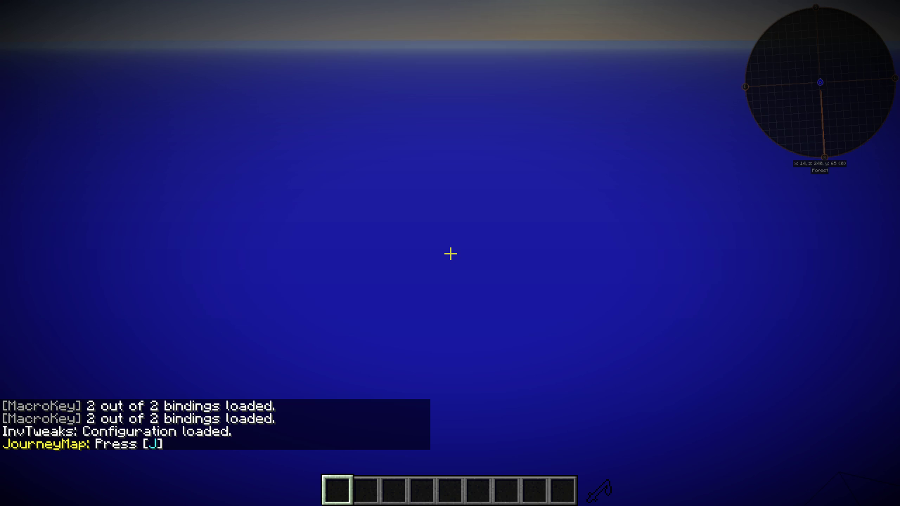
Step: Take the diamond helmet, chestplate, leggings, boots and sword from the creative Combat items into the hotbar
key("e")
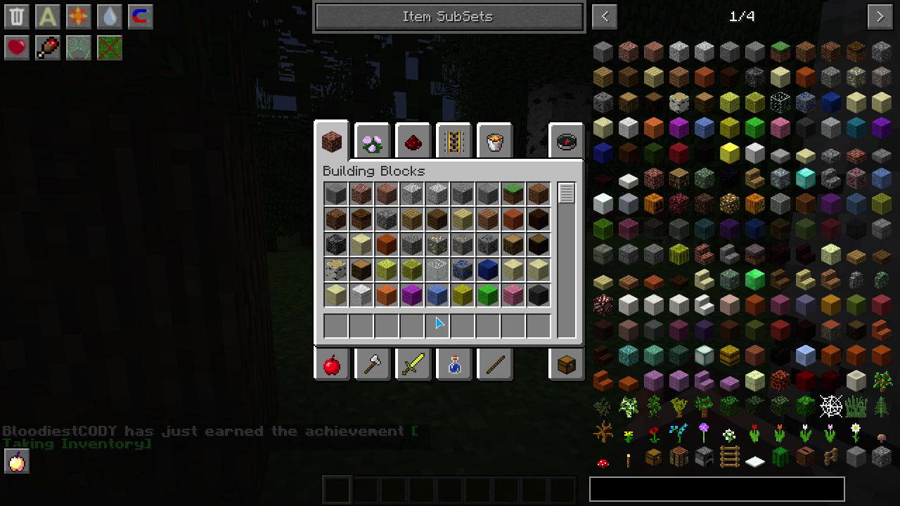
left_click(413, 362)
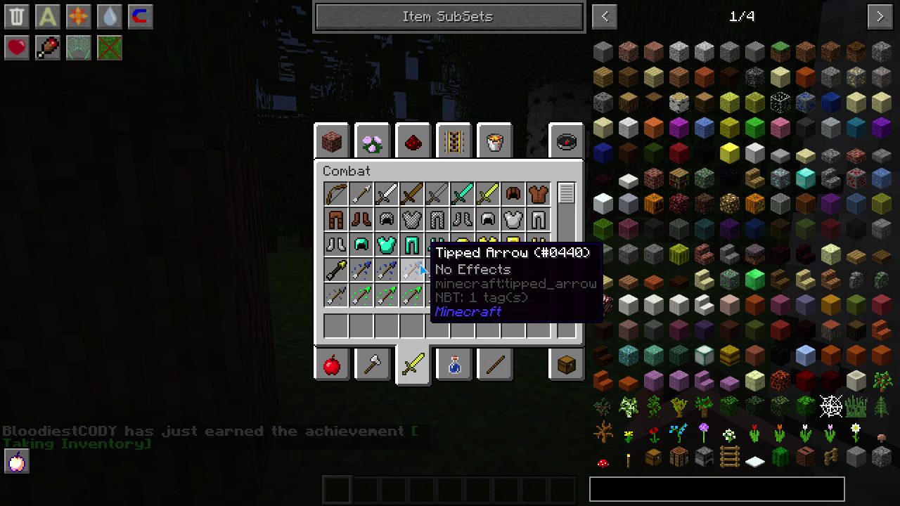
left_click(412, 246)
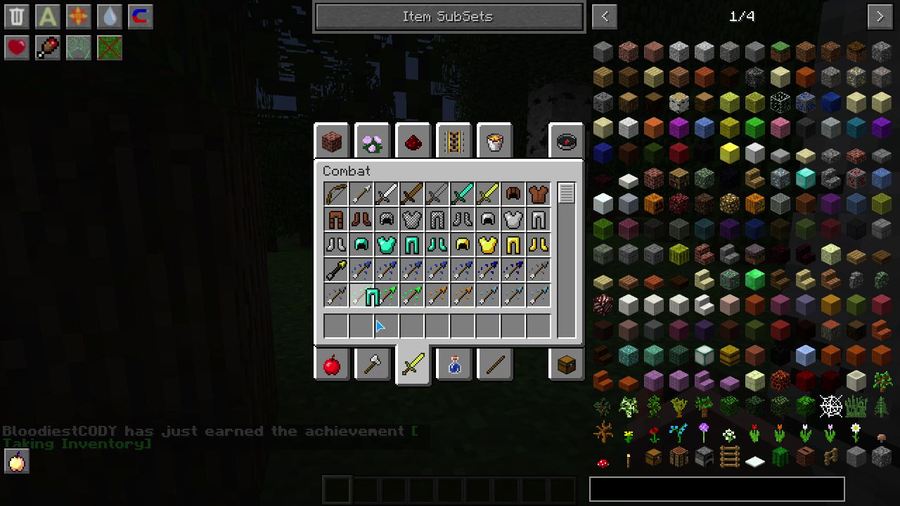
left_click(360, 325)
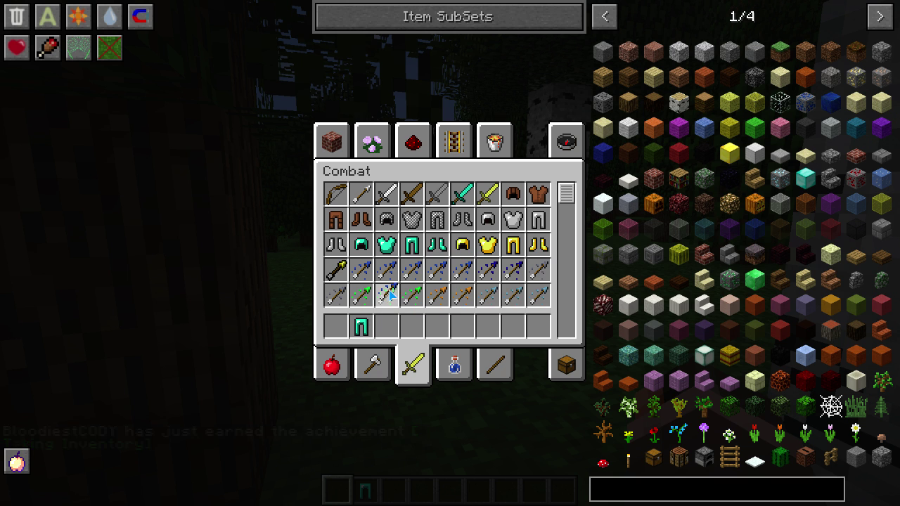
left_click(386, 246)
left_click(385, 325)
left_click(360, 245)
left_click(335, 325)
left_click(437, 245)
left_click(411, 325)
left_click(462, 194)
left_click(436, 326)
key("e")
Step: Equip the full diamond armor set in the survival inventory and move the diamond sword to the first hotbar slot
key("e")
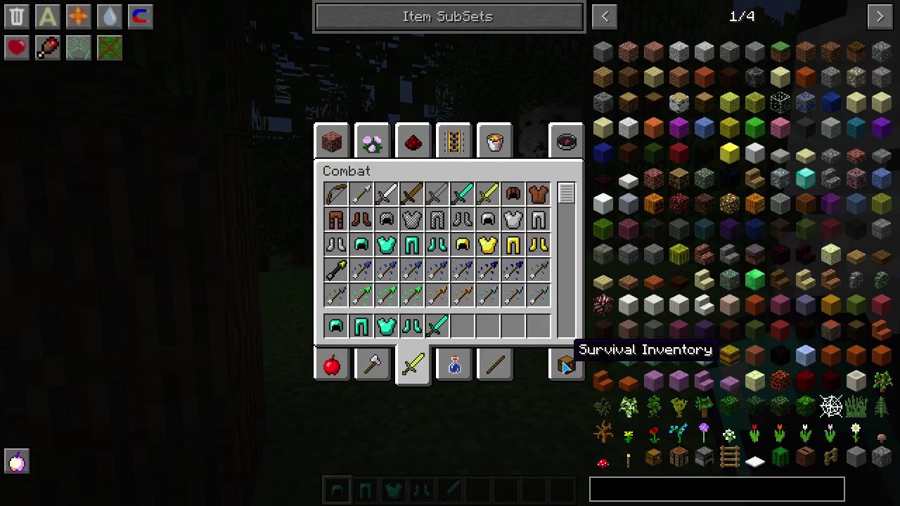
left_click(565, 353)
left_click(411, 326, "shift")
left_click(335, 326, "shift")
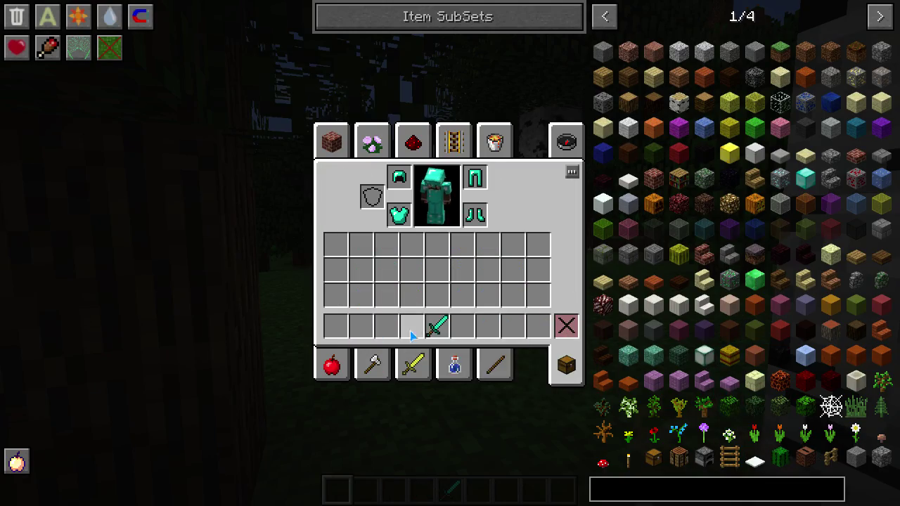
left_click(436, 325, "shift")
key("1")
key("e")
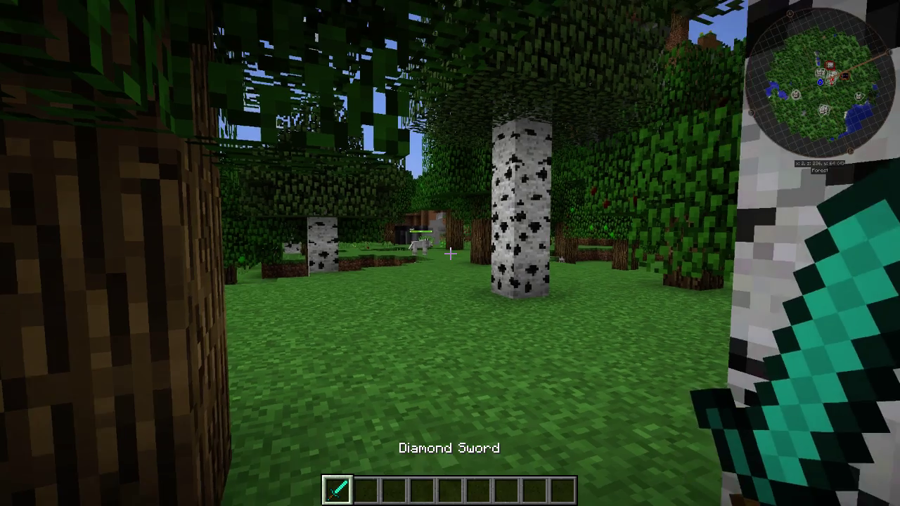
Step: Walk forward through the forest wearing the armor and open the inventory again
key("w")
key("w")
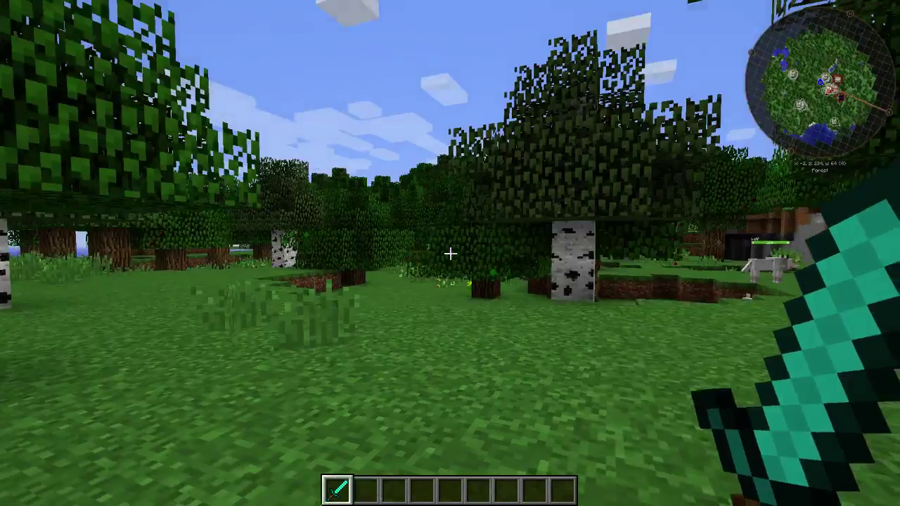
key("w")
key("w")
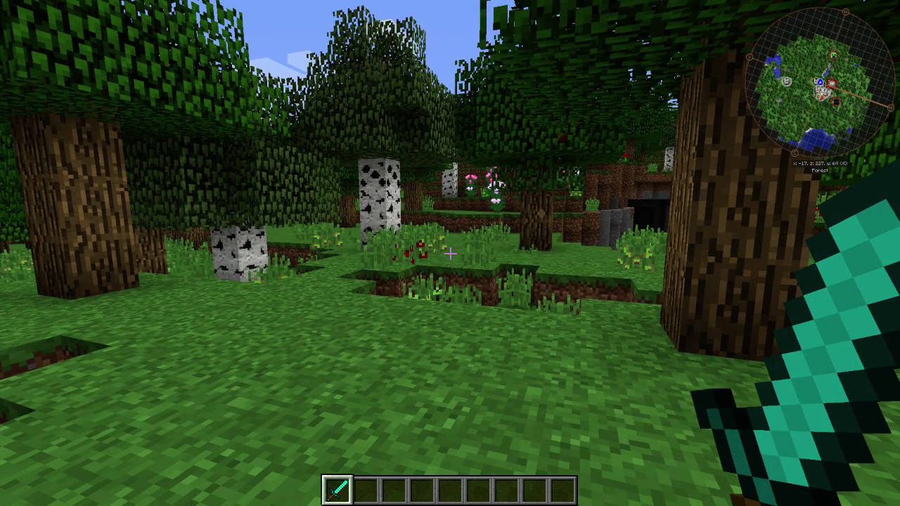
key("e")
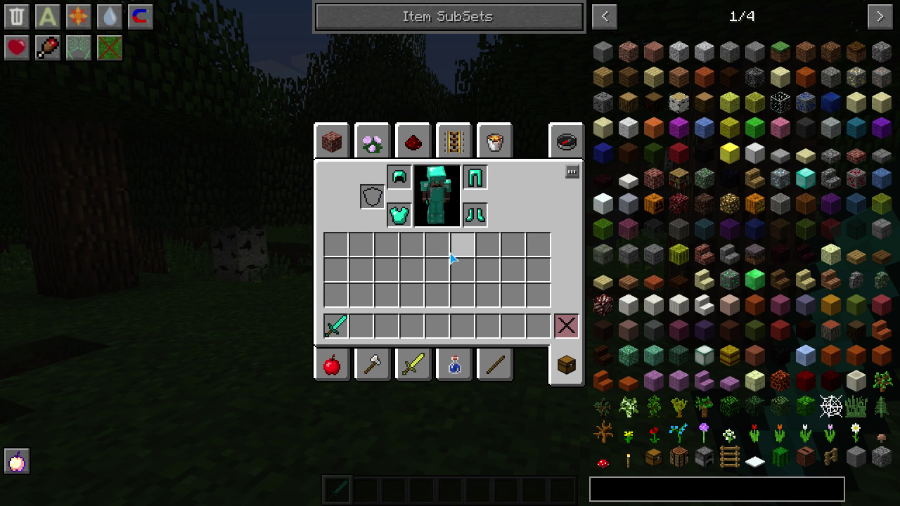
Step: Switch the game mode from creative to survival and return to the forest view
left_click(51, 20)
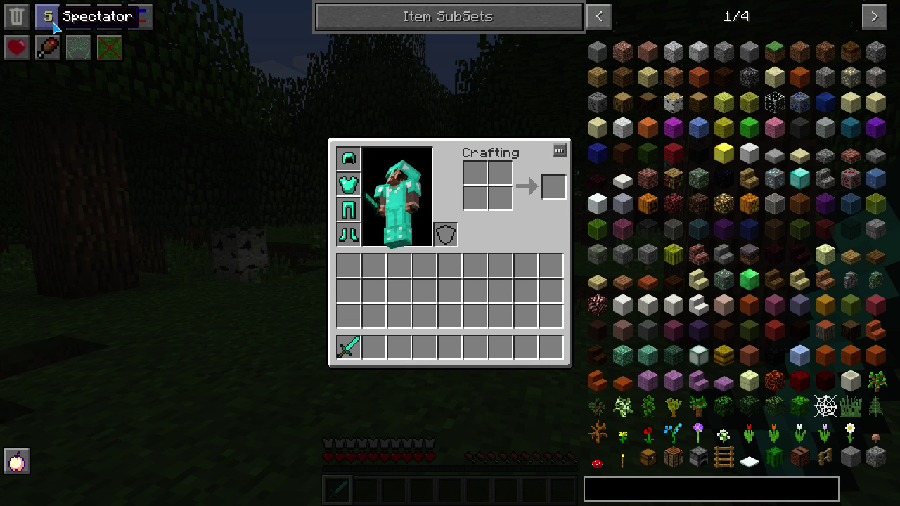
left_click(53, 24)
left_click(53, 24)
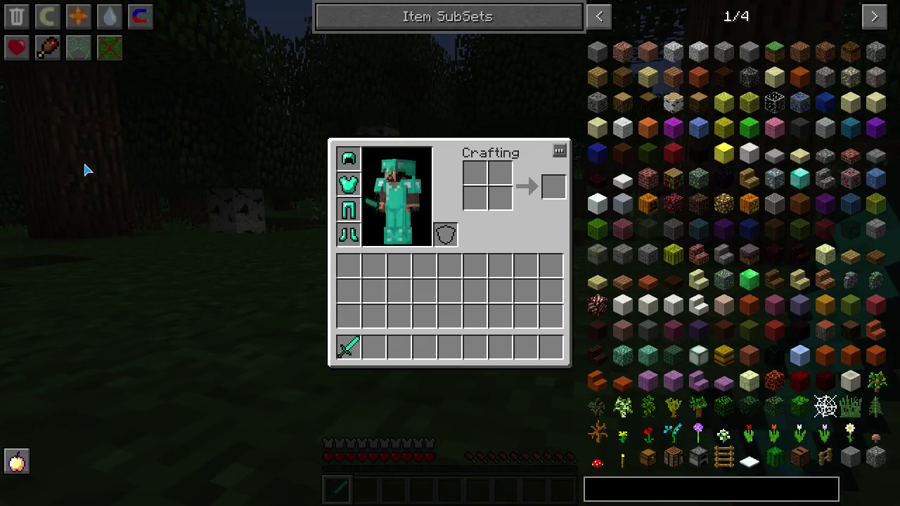
key("e")
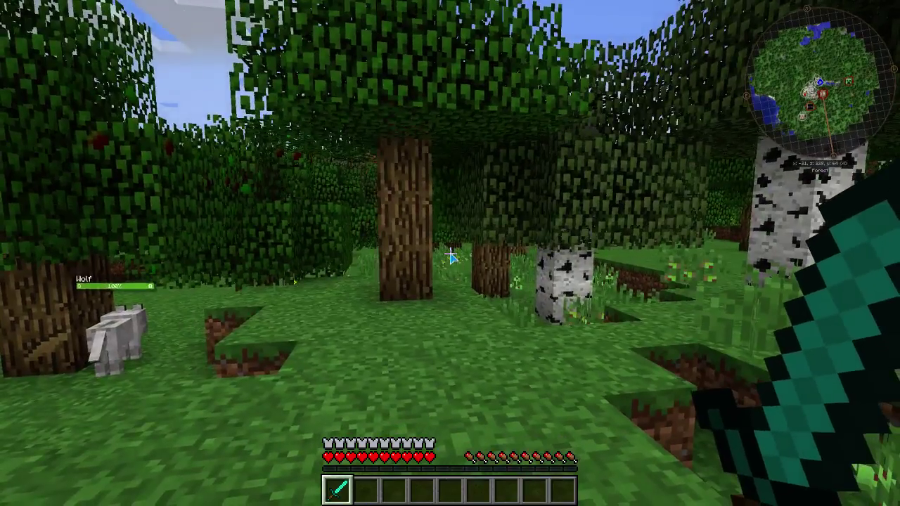
Step: Enable the Armors HUD Revived display at Bottom Right in its LiteLoader mod settings and return to the game
key("Escape")
left_click(887, 67)
left_click(672, 453)
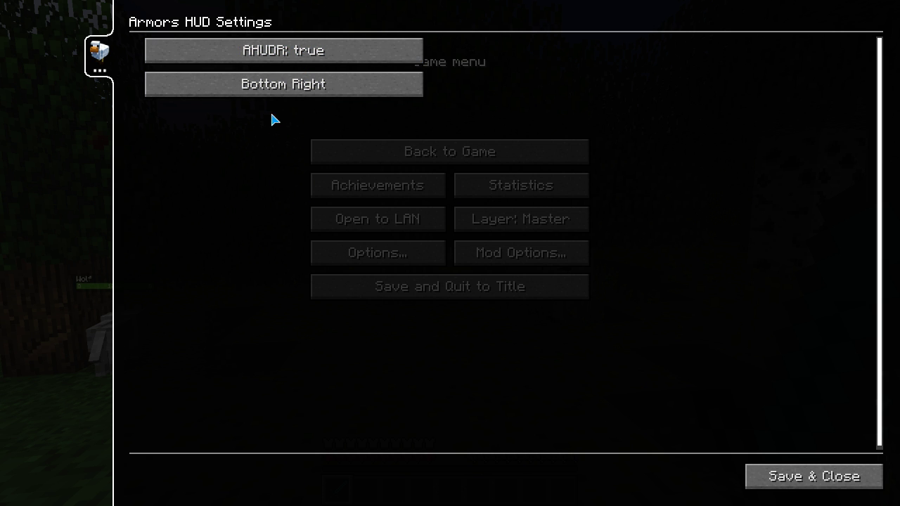
key("Escape")
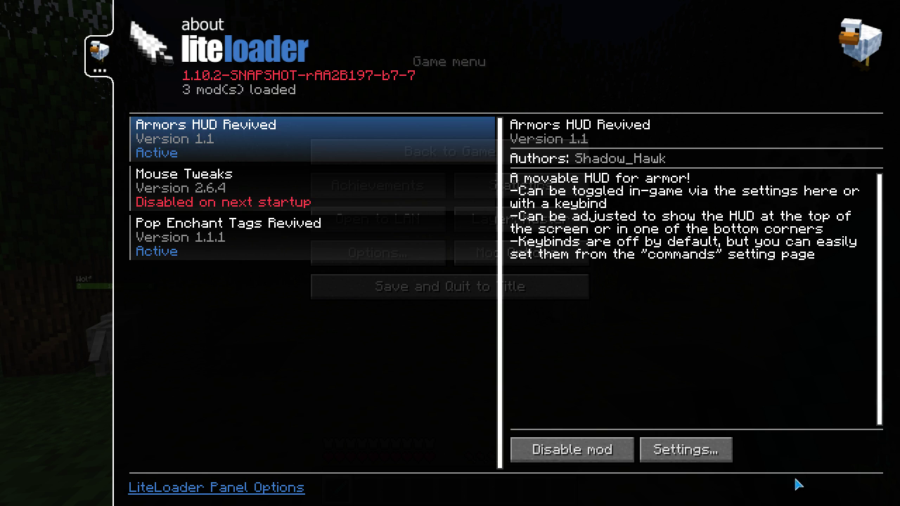
key("Escape")
key("Escape")
Step: Walk through the forest and compare the on-screen armor display with the armor worn in the inventory
key("w")
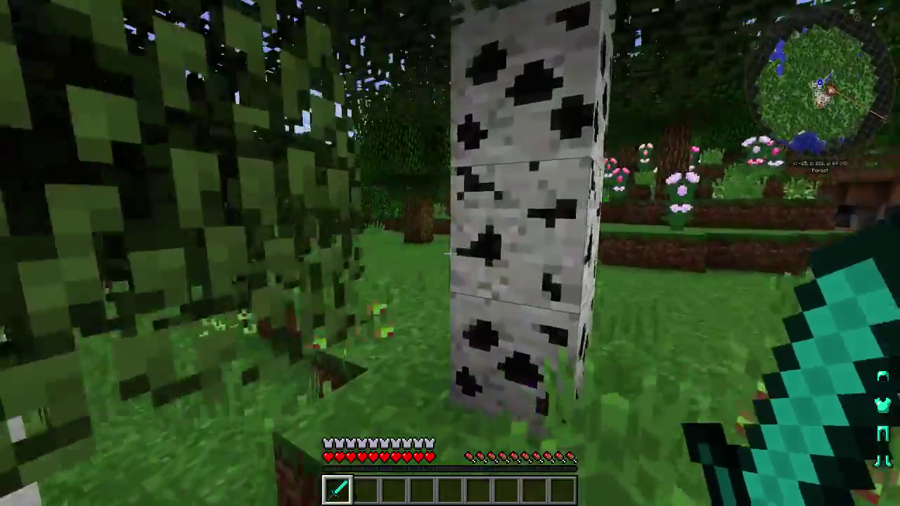
key("e")
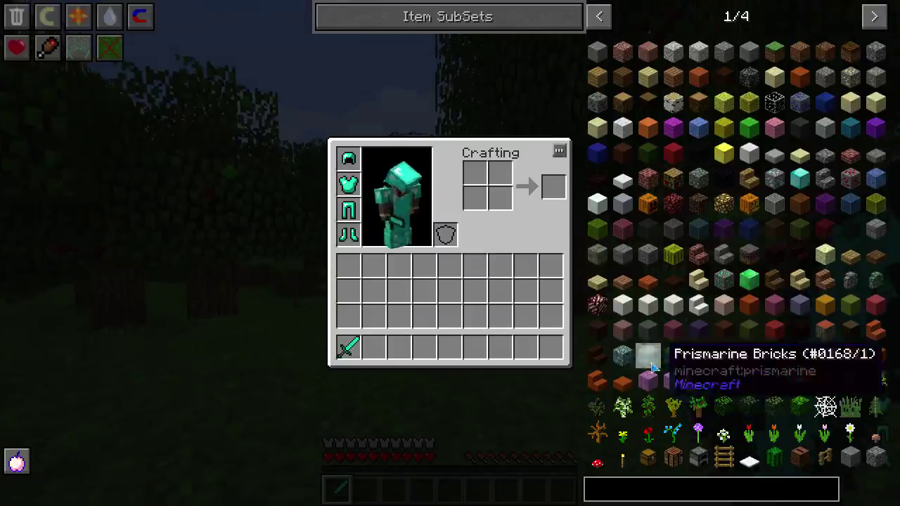
key("e")
key("w")
key("w")
key("w")
key("w")
Step: Switch back to creative mode, search the item list for "BOOK" and put an Unbreaking III enchanted book in the hotbar
key("e")
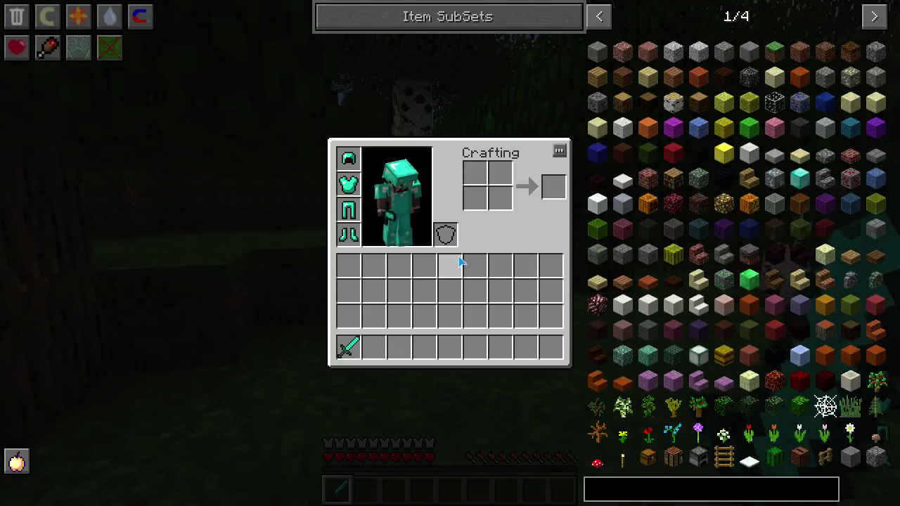
left_click(47, 16)
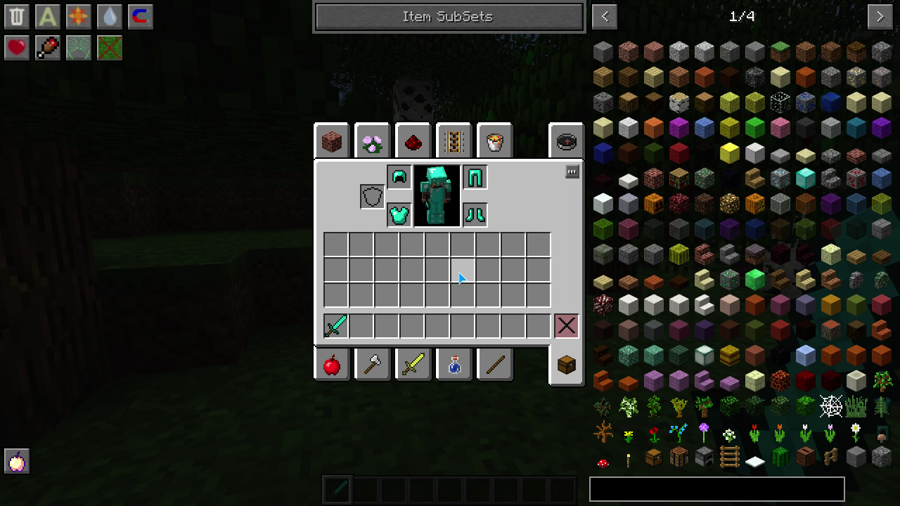
left_click(567, 142)
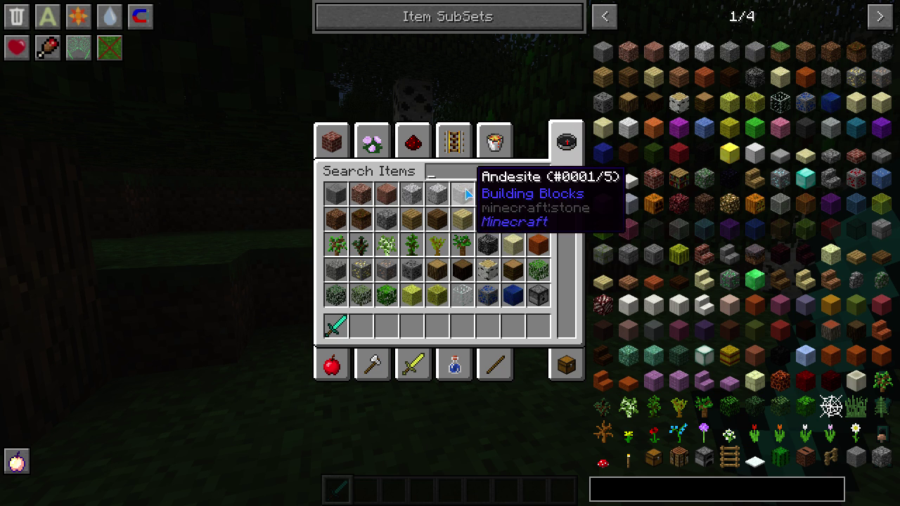
left_click(491, 362)
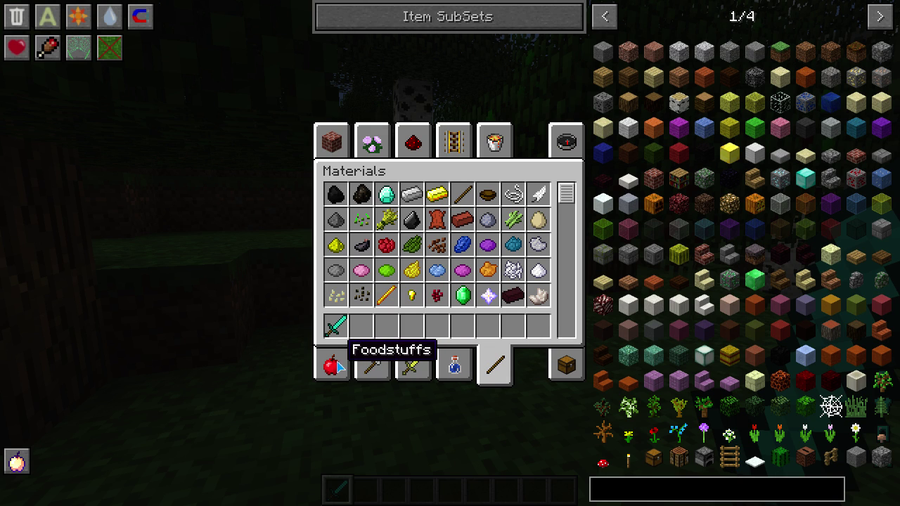
left_click(674, 499)
type("BOOK")
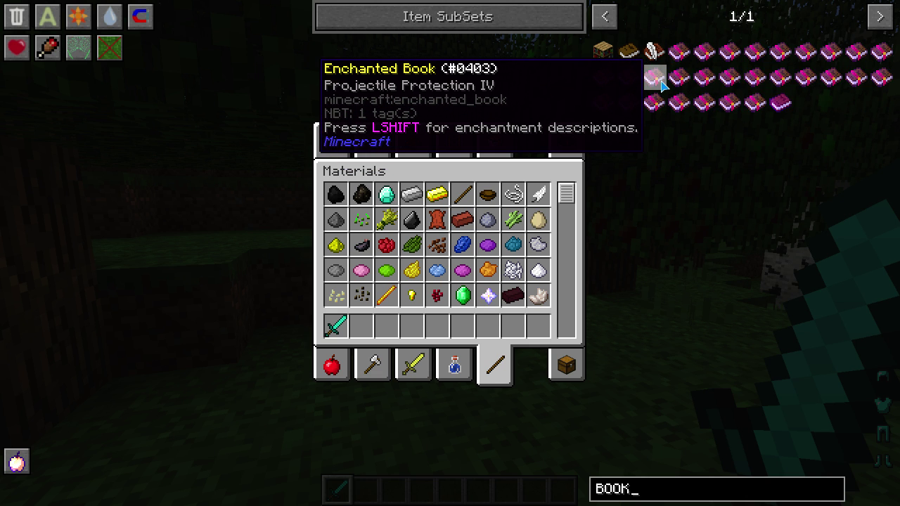
left_click(720, 52)
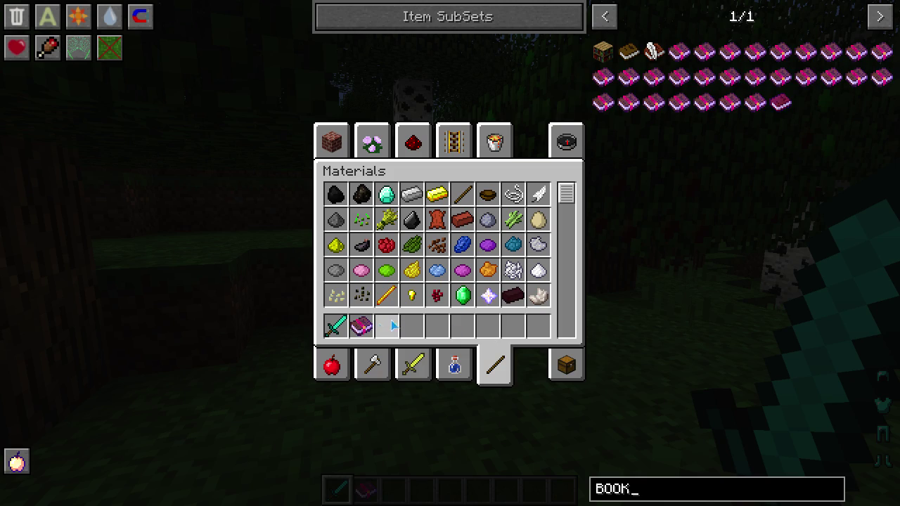
key("Escape")
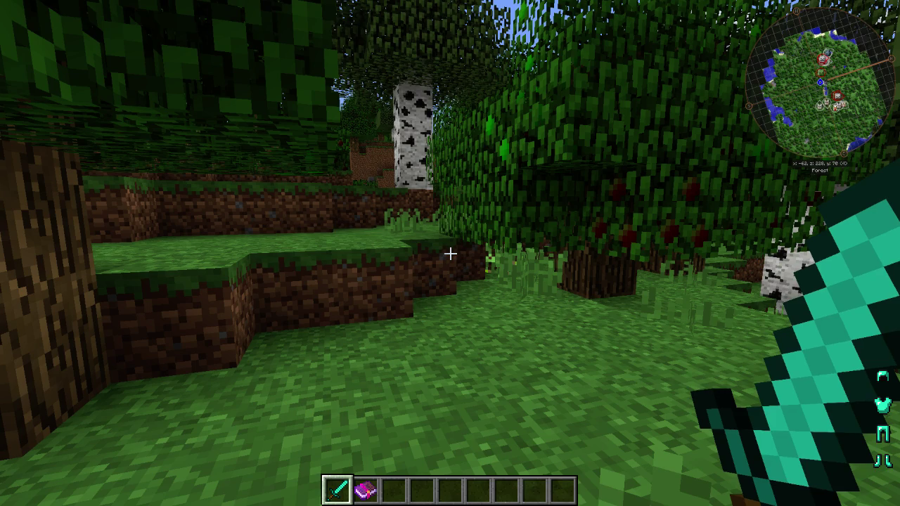
Step: Search the item list for an anvil, add a stack of 64 to the hotbar and place one on the grass beside the tree
key("e")
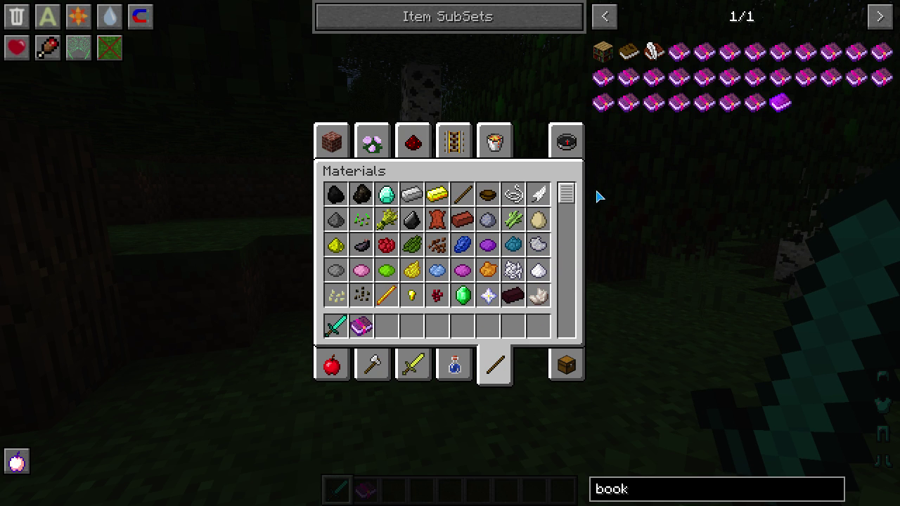
right_click(661, 494)
type("ANVILE")
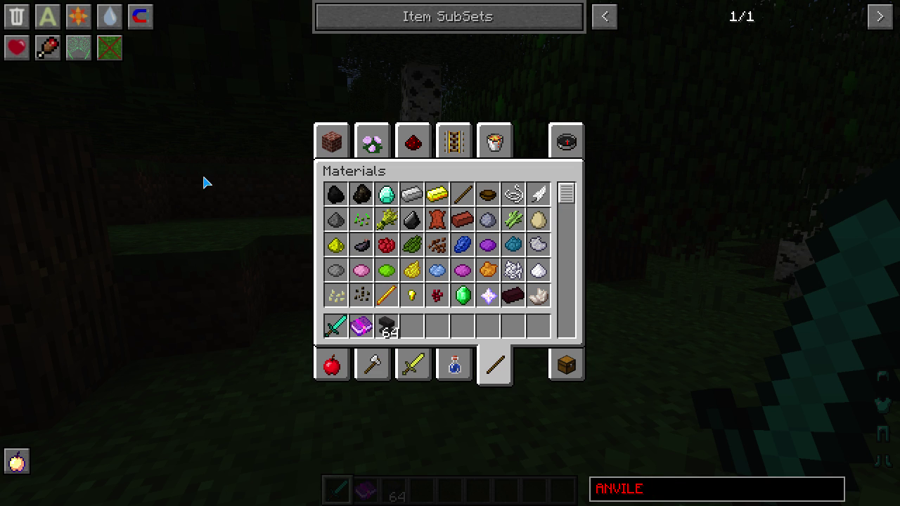
key("Escape")
key("3")
right_click(449, 253)
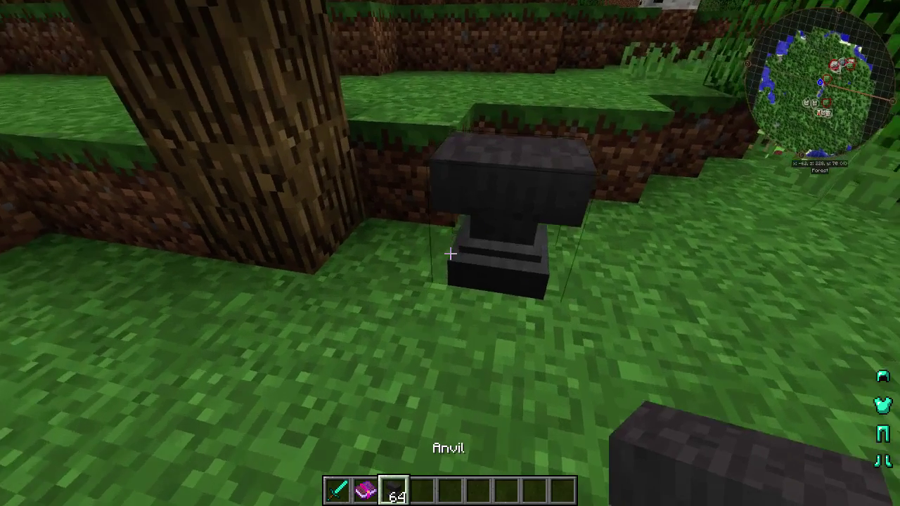
Step: Combine the diamond sword with the Unbreaking III book in the anvil and take the enchanted sword into the hotbar
right_click(450, 253)
left_click(347, 348)
left_click(374, 213)
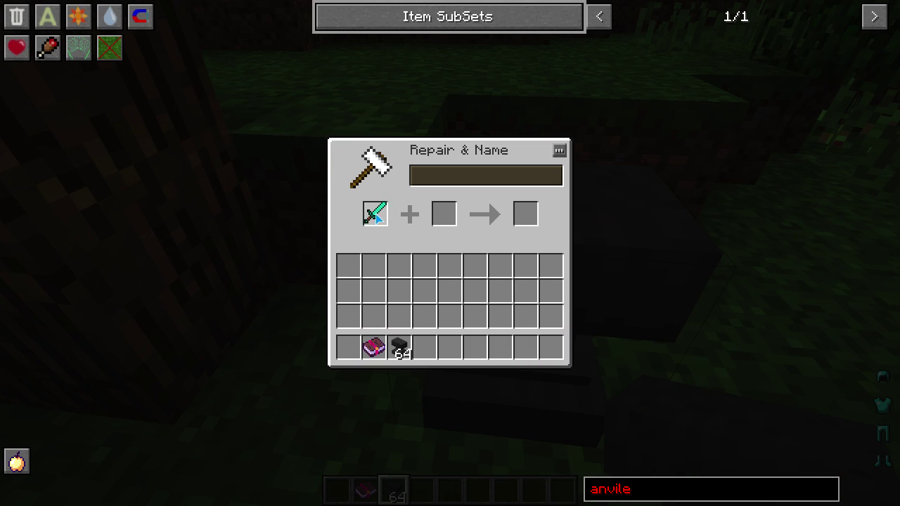
left_click(373, 347)
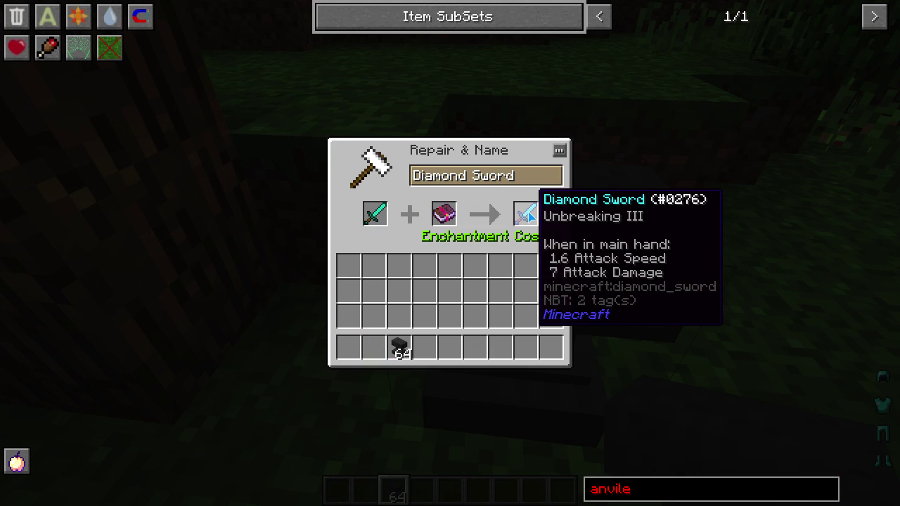
left_click(531, 206)
key("Escape")
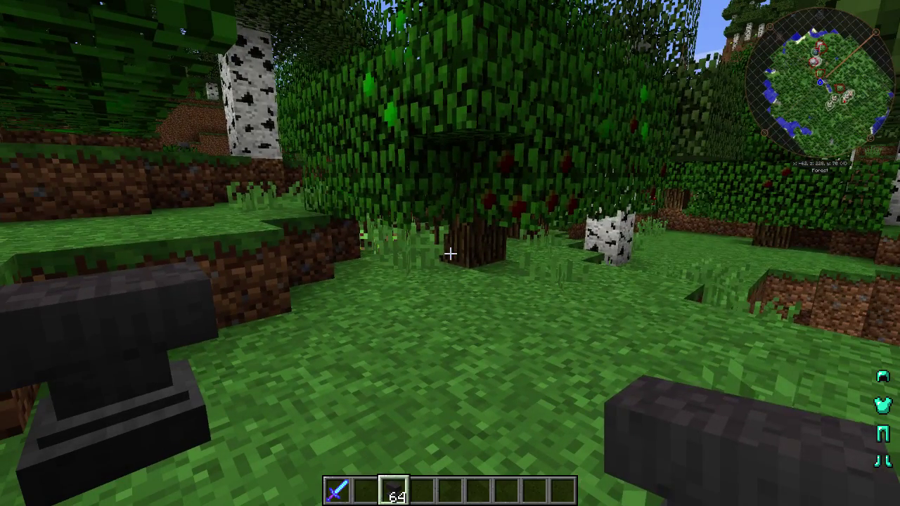
Step: Hold the enchanted diamond sword to check its enchantment tag, reselect it once and walk through the forest
key("1")
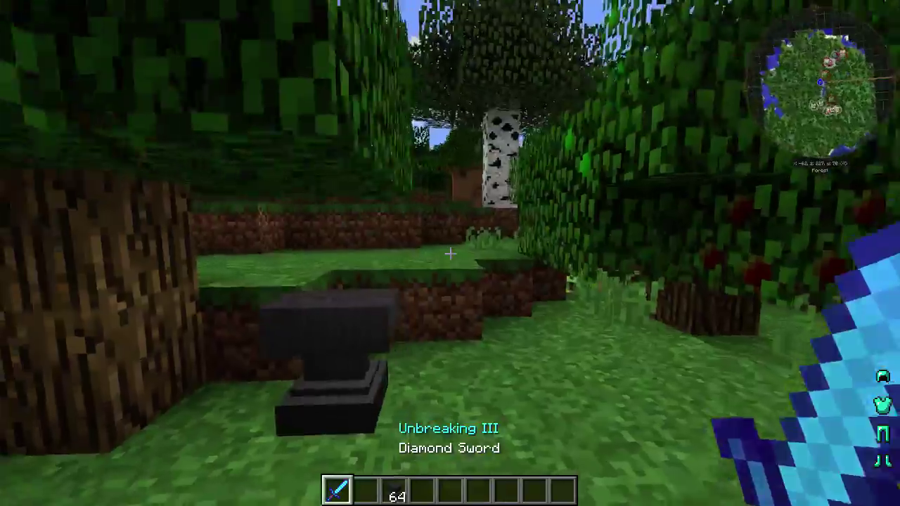
key("2")
key("1")
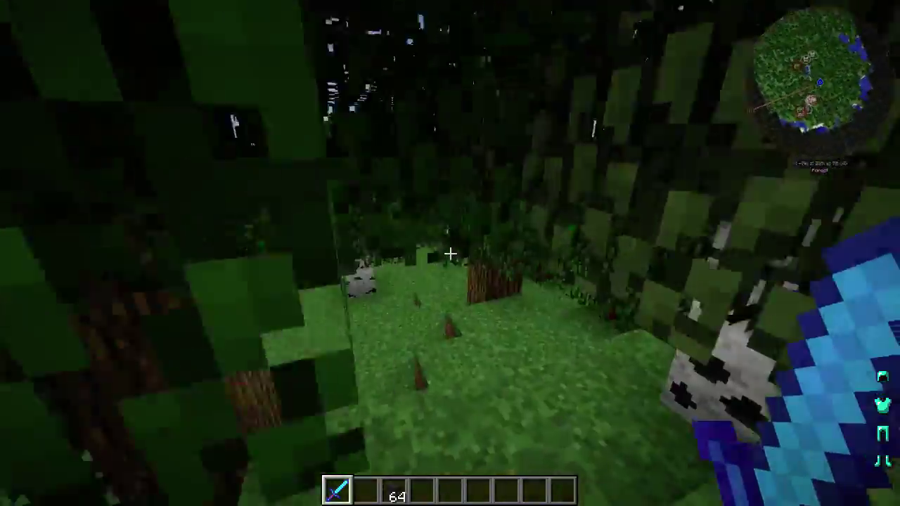
key("w")
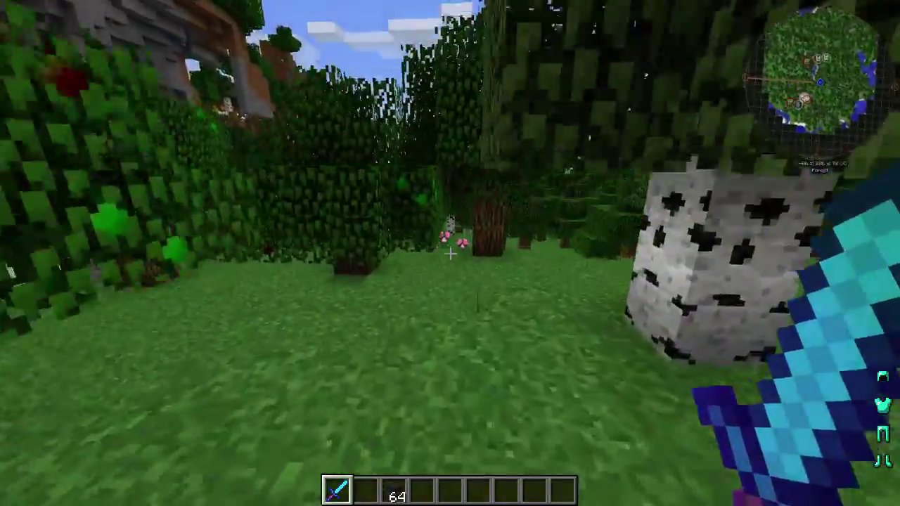
key("w")
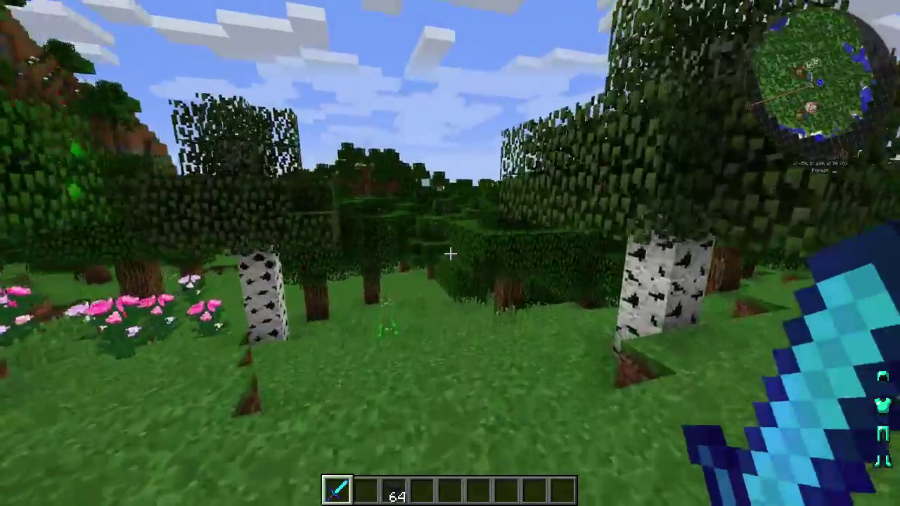
Step: Set the render distance to 15 in the OptiFine video settings and return to the world
key("Escape")
left_click(413, 257)
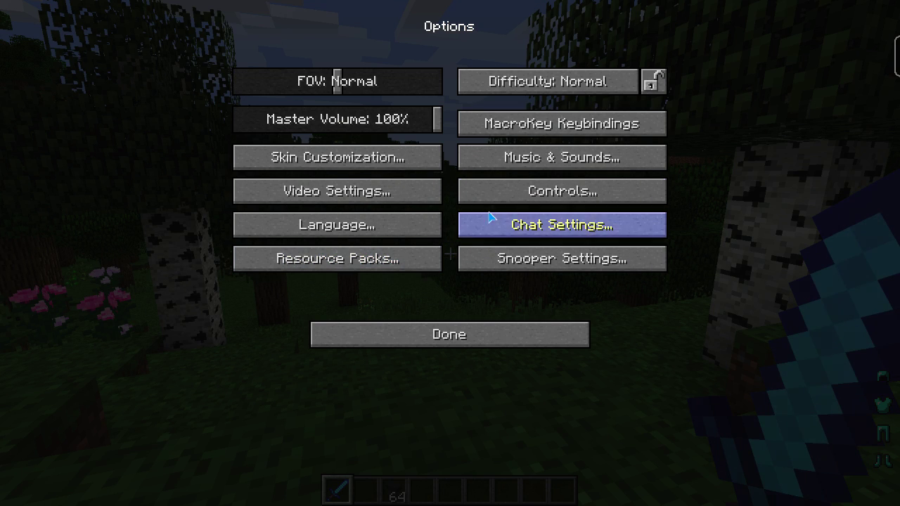
left_click(396, 192)
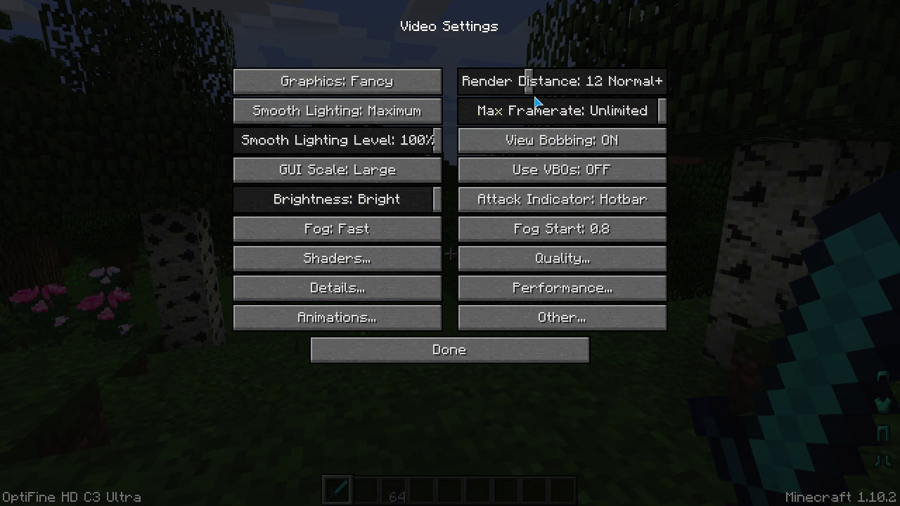
mouse_move(538, 91)
left_mouse_down()
mouse_move(673, 89)
mouse_move(515, 83)
mouse_move(551, 83)
left_mouse_up()
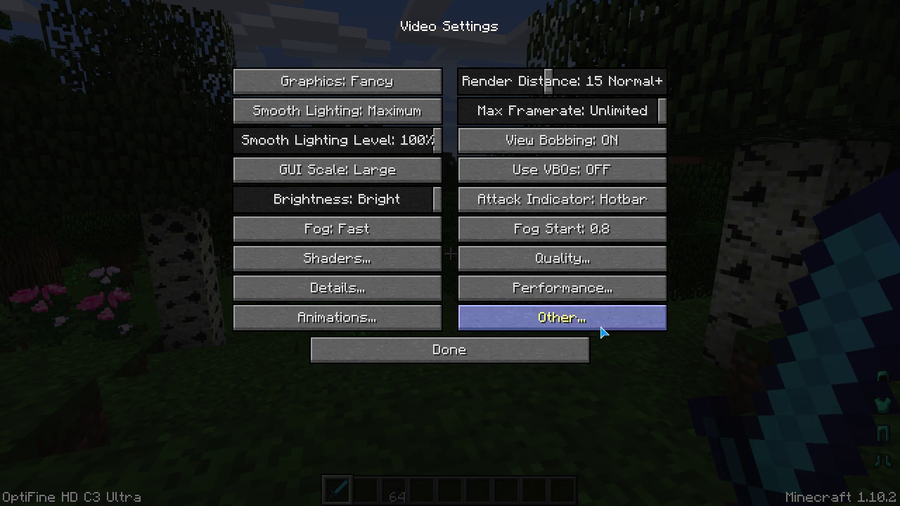
left_click(442, 357)
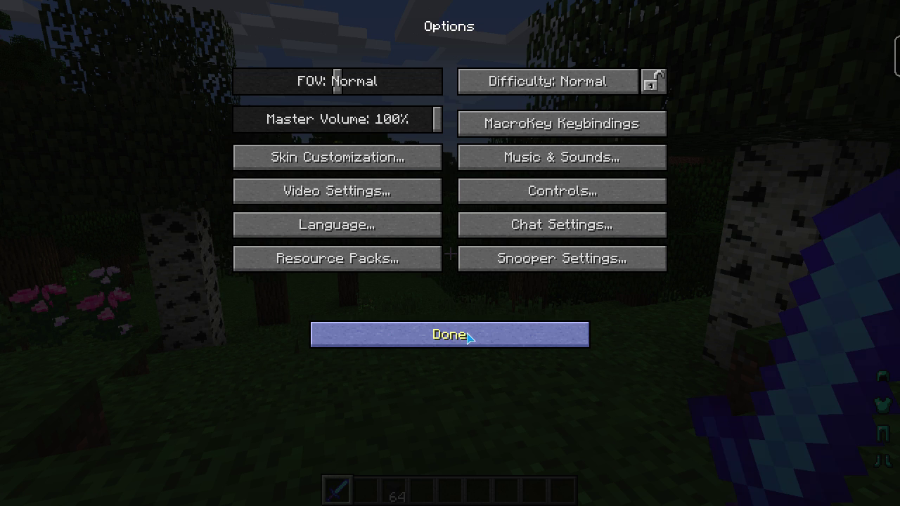
left_click(432, 338)
key("Escape")
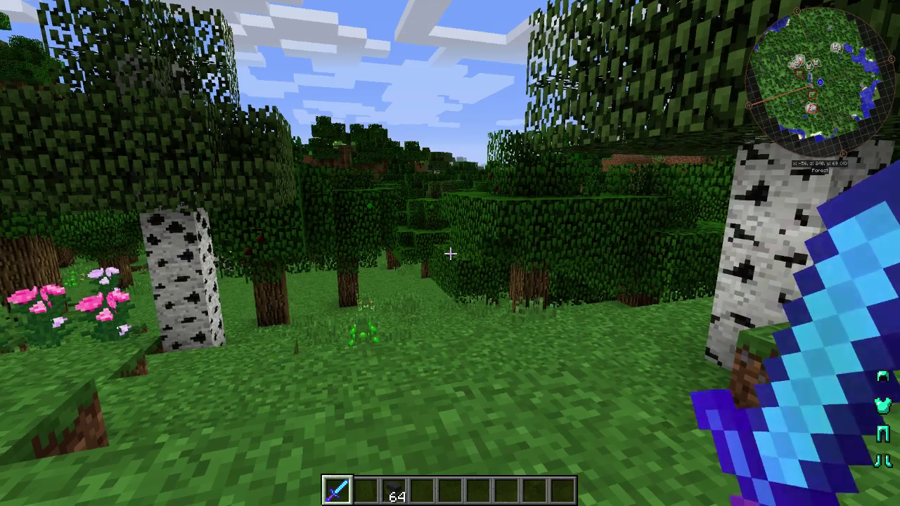
Step: Save the world, return to the title screen and quit Minecraft
key("Escape")
left_click(471, 286)
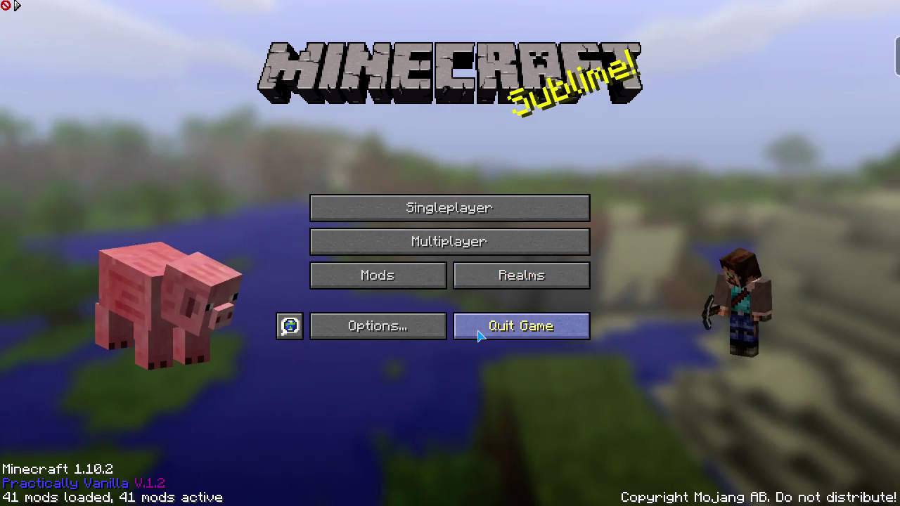
left_click(480, 331)
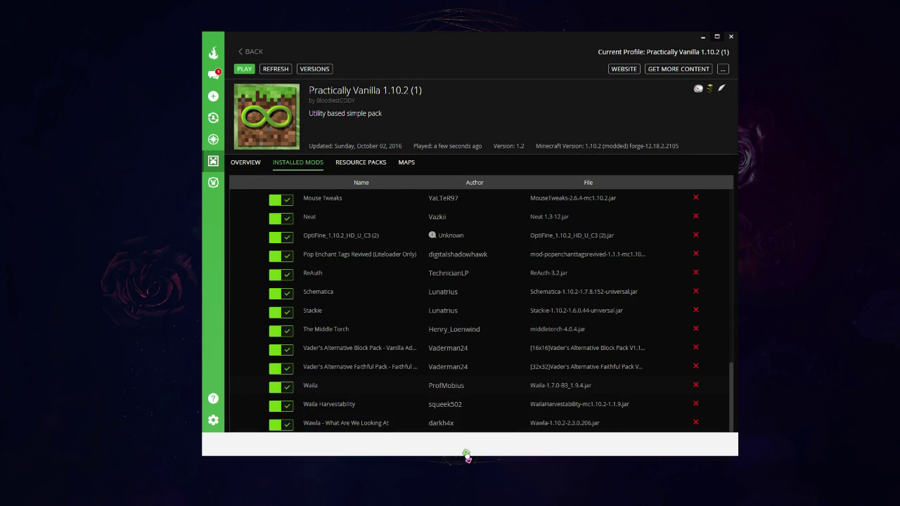
Step: Switch to Curse, make its window taller and look through the installed mods of the Practically Vanilla profile
left_click_drag(466, 457, 468, 481)
scroll(477, 348, "up", 15)
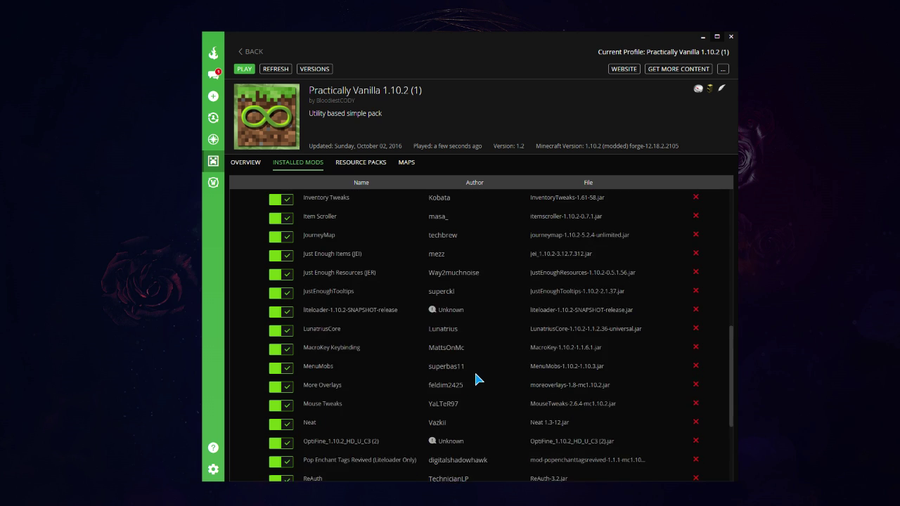